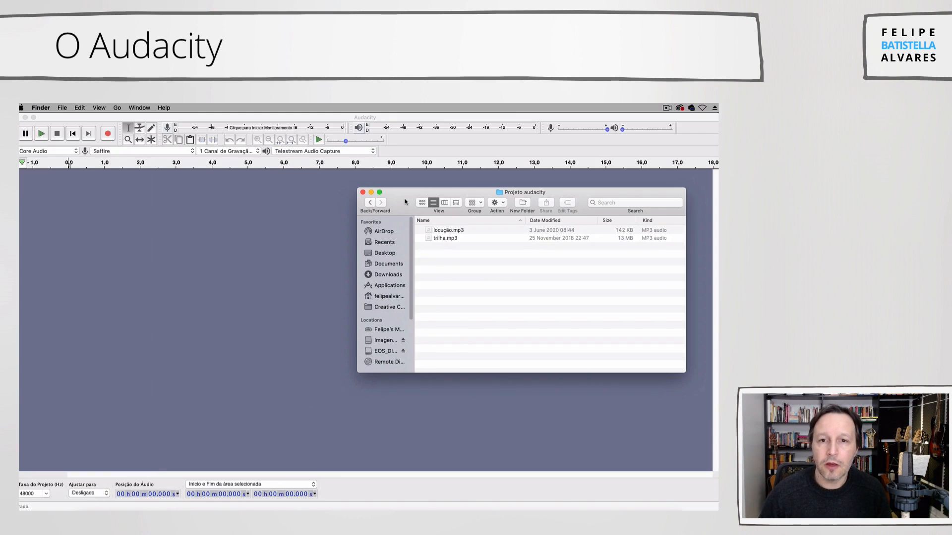
- Switch to Audacity and import trilha.mp3 from the Projeto audacity folder as an audio track
drag(405, 202, 419, 206)
click(379, 120)
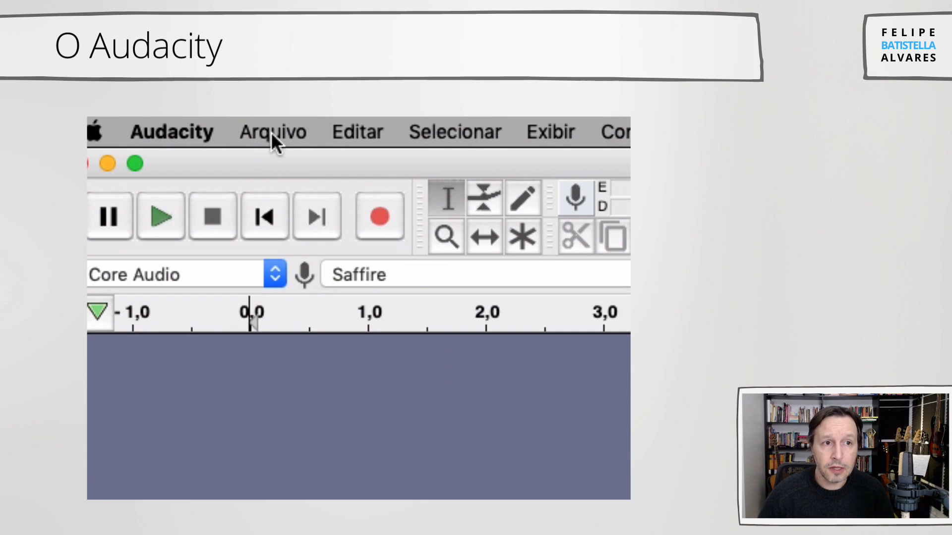
click(272, 132)
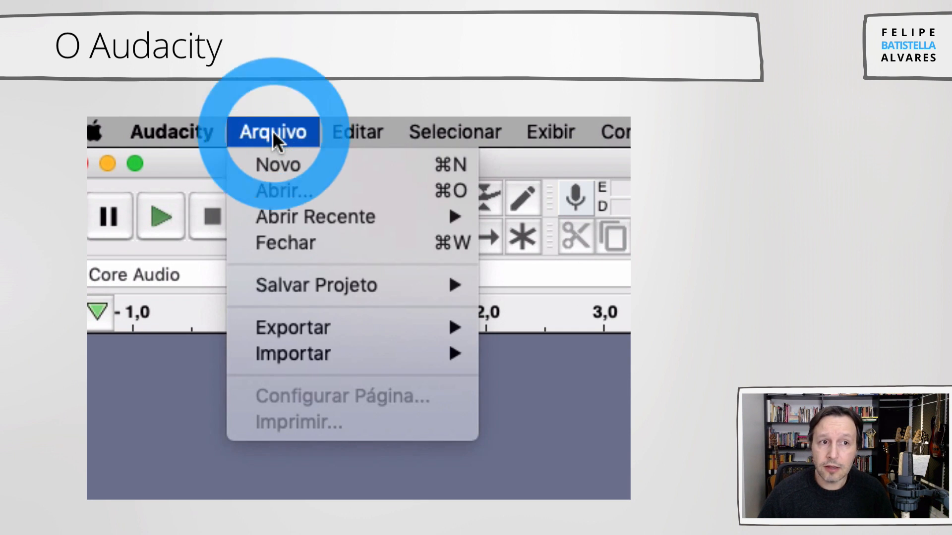
mouse_move(279, 353)
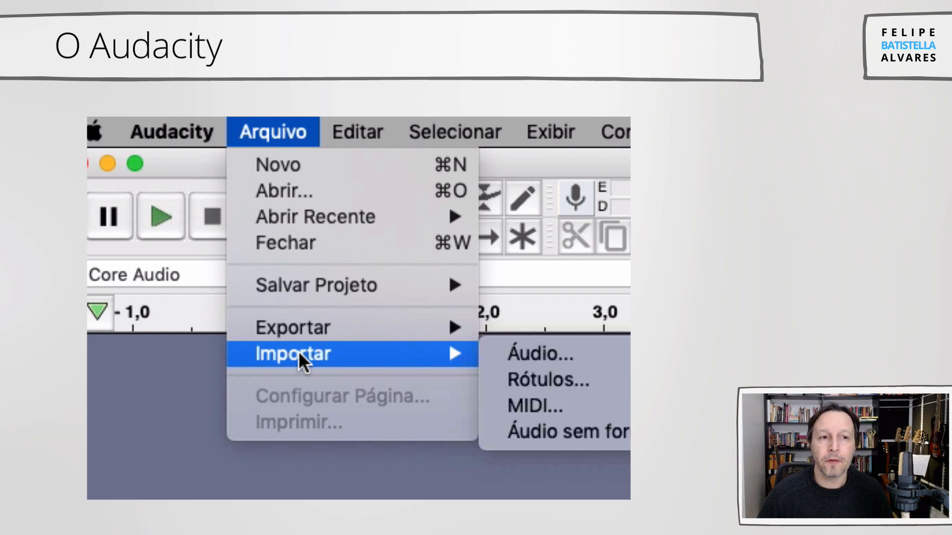
click(508, 352)
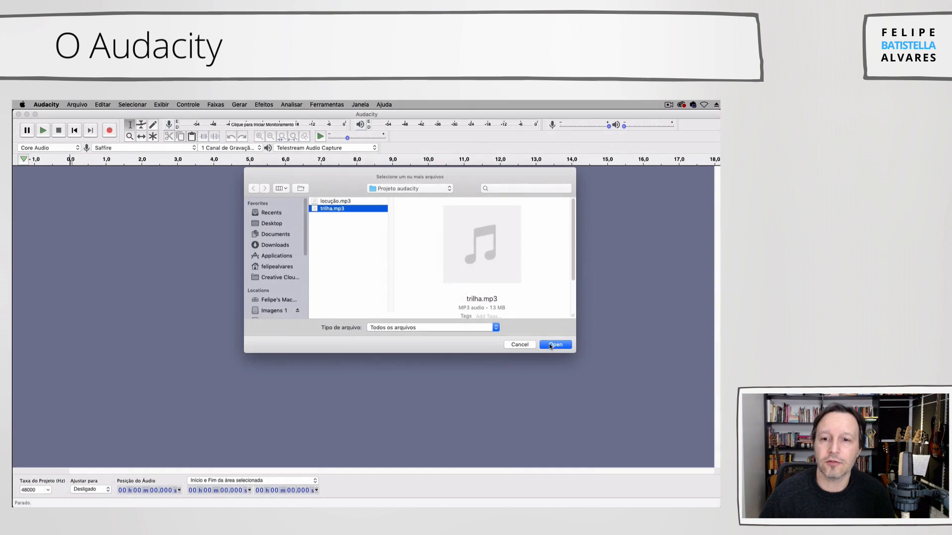
click(551, 345)
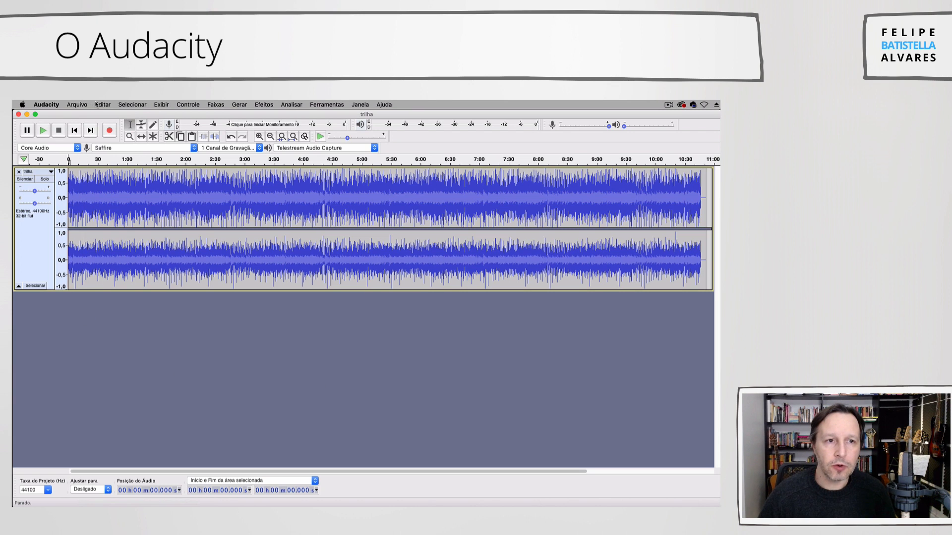
- Import locução.mp3 from the Projeto audacity folder as a second audio track
click(77, 105)
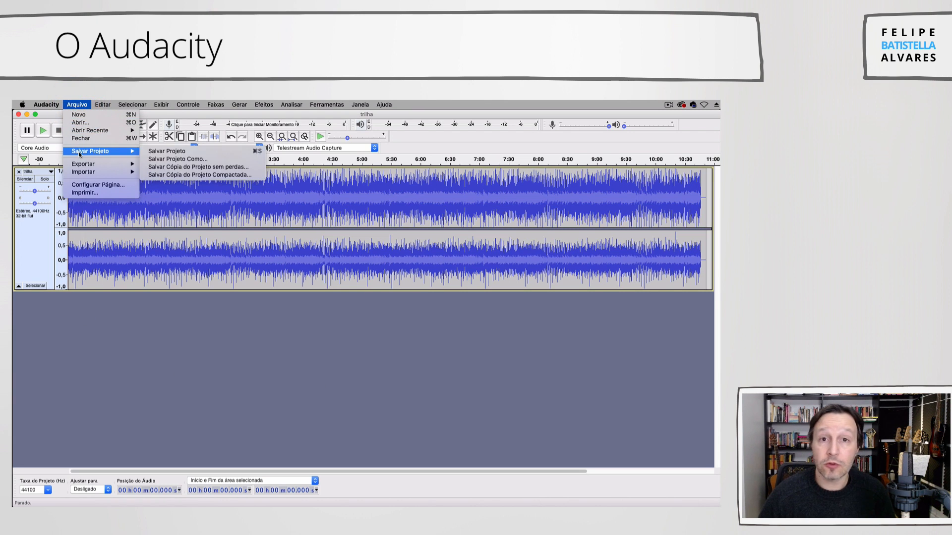
mouse_move(83, 172)
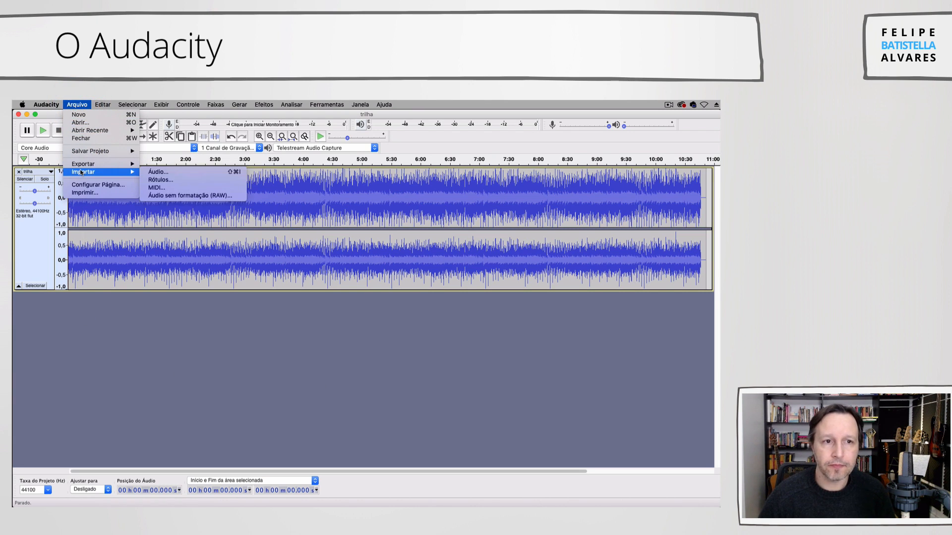
click(157, 172)
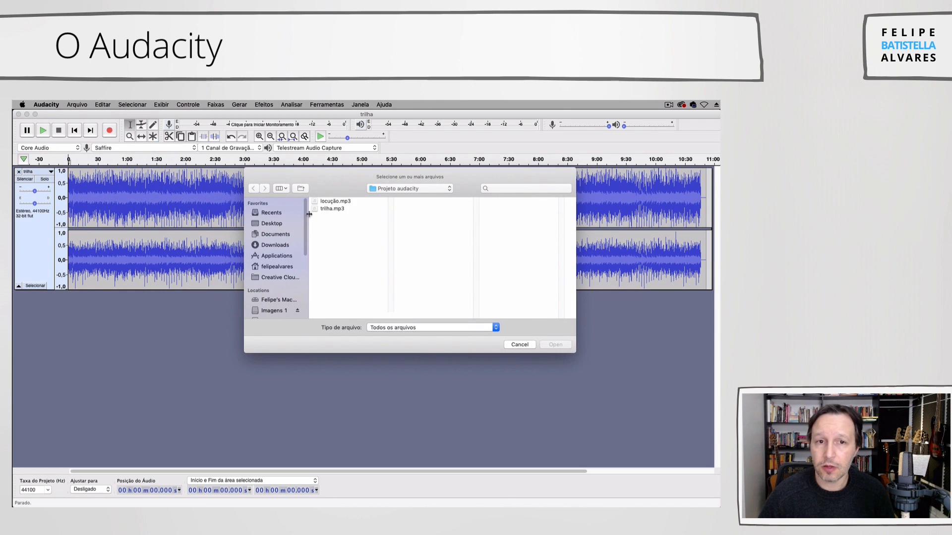
click(330, 201)
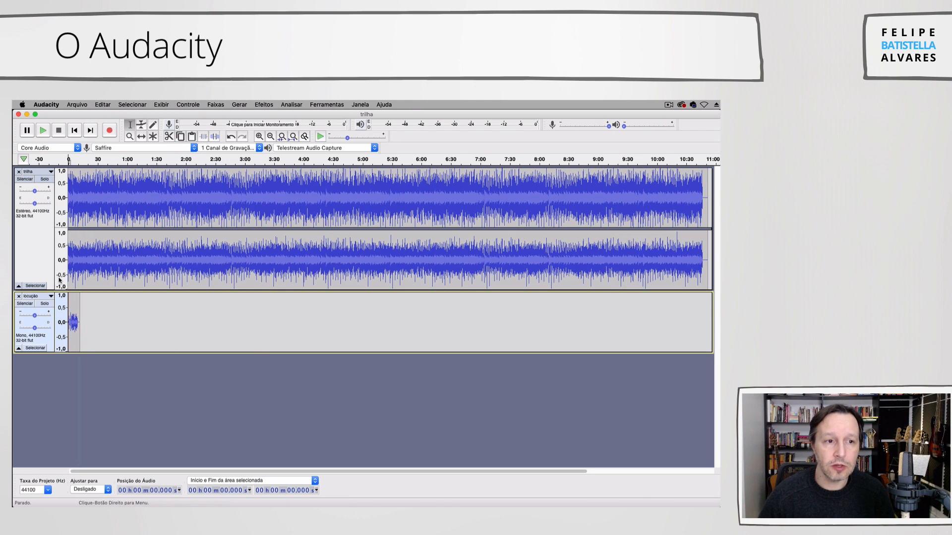
- Pan the locução track partway to the right channel and slightly lower the volume of the trilha track
click(39, 265)
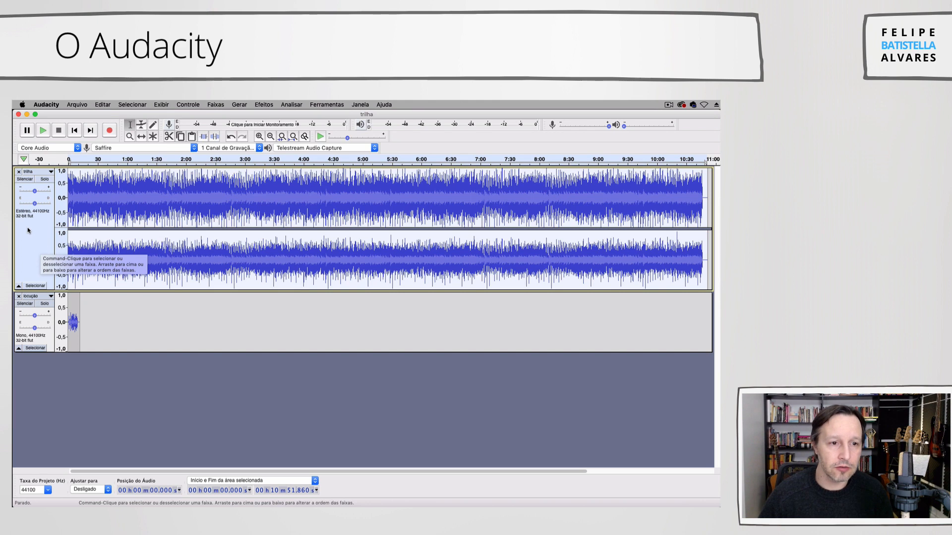
click(42, 328)
click(47, 343)
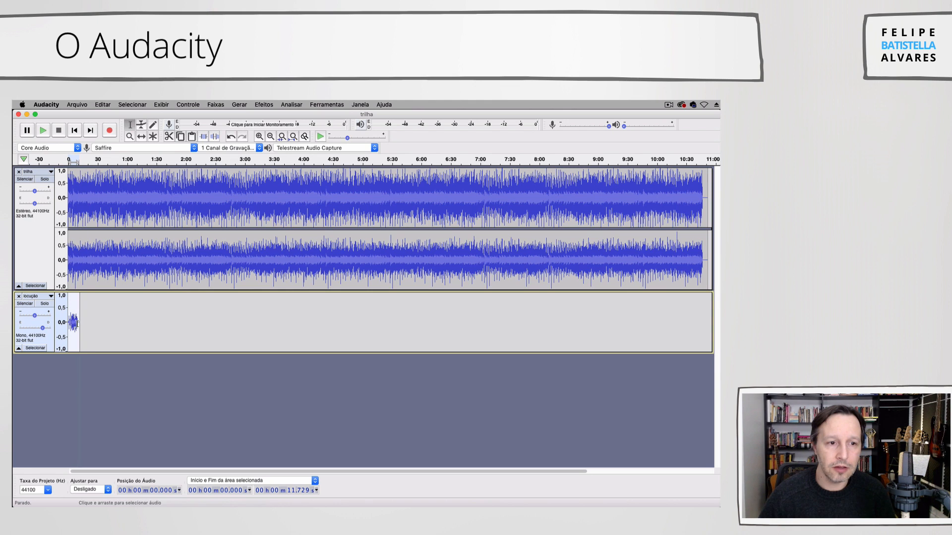
click(39, 247)
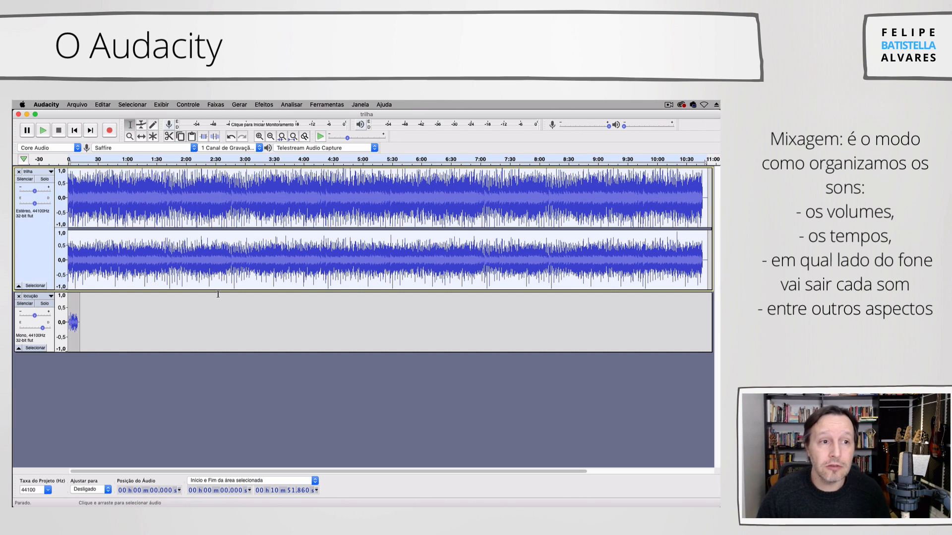
click(45, 336)
click(36, 263)
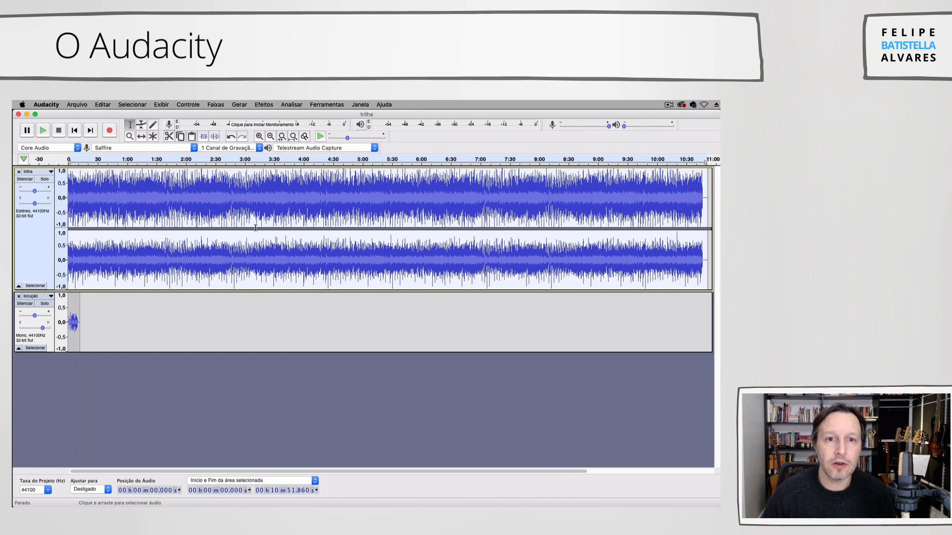
drag(33, 194, 25, 193)
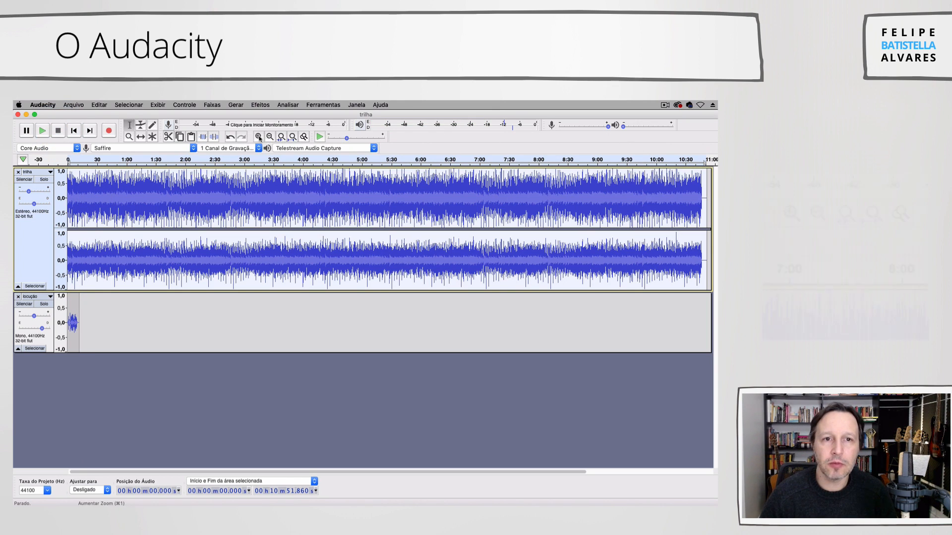
- Mute the trilha track and play the locução track on its own from the project start
click(259, 137)
click(259, 137)
click(259, 137)
click(259, 137)
click(258, 136)
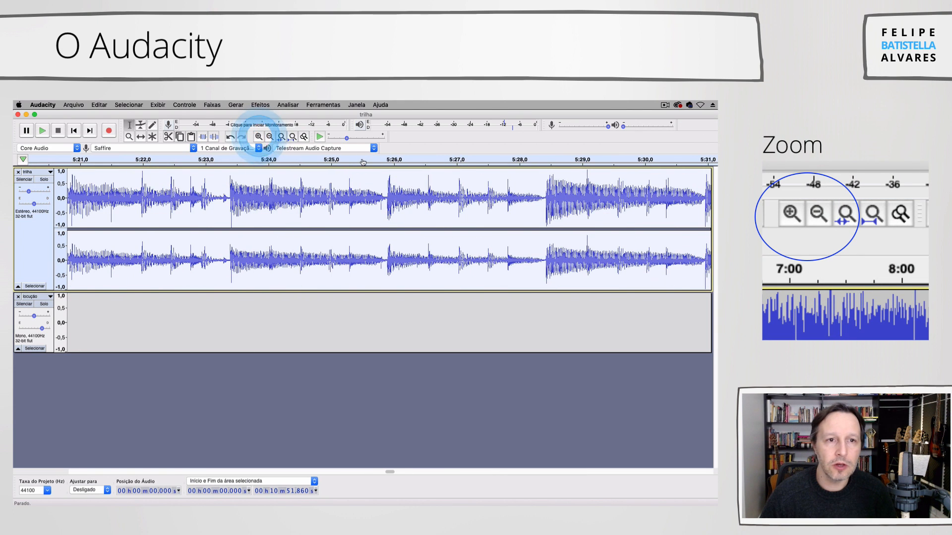
click(74, 131)
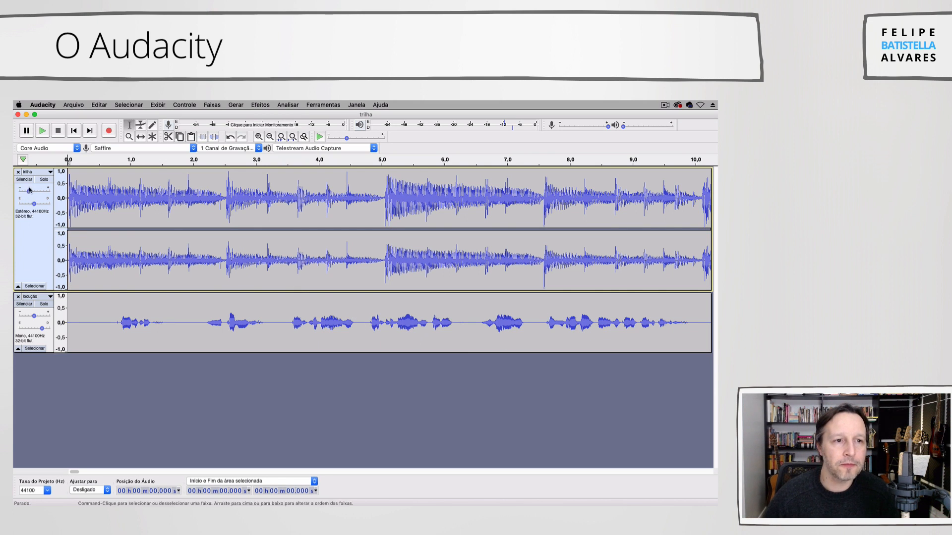
click(29, 258)
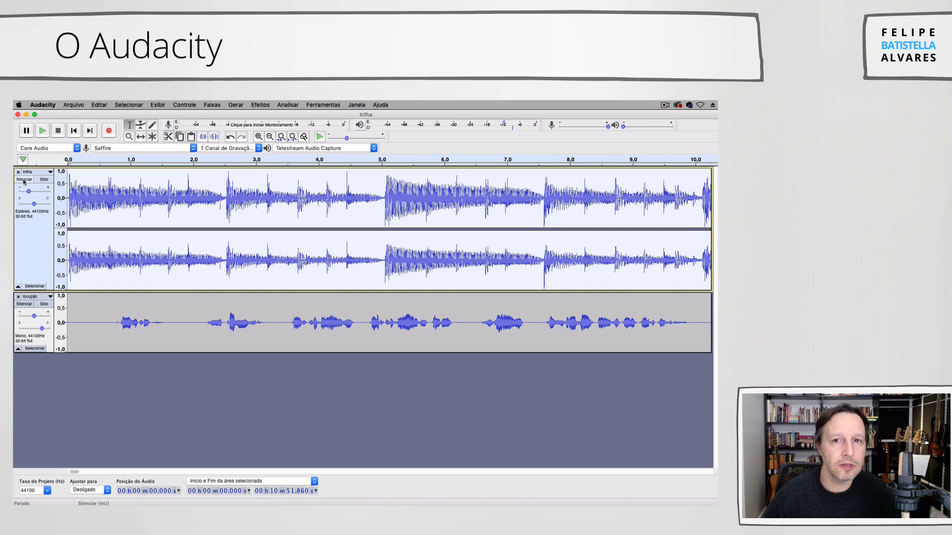
click(24, 180)
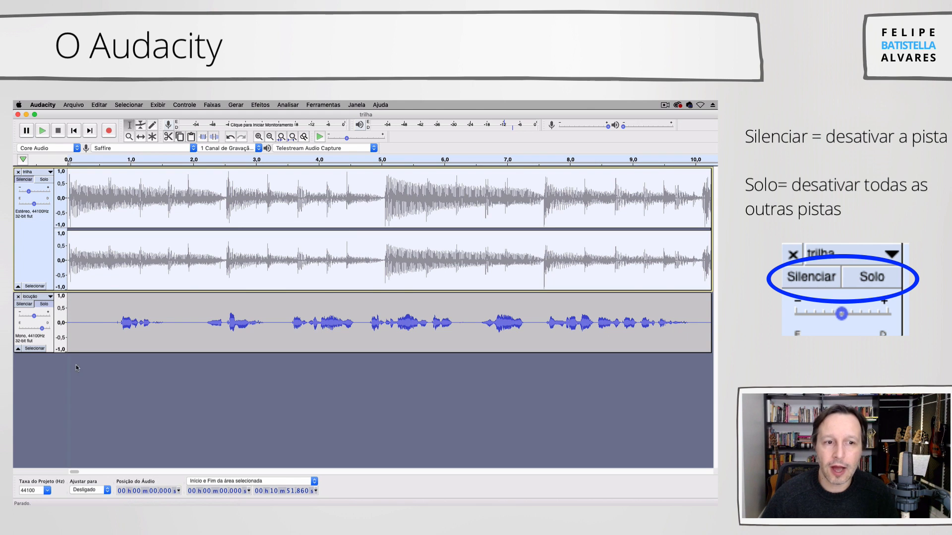
key(space)
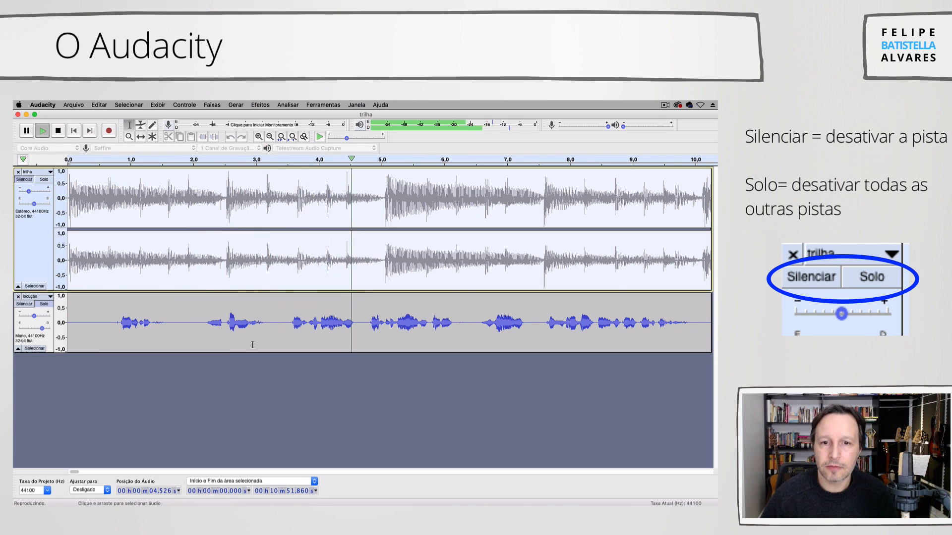
key(space)
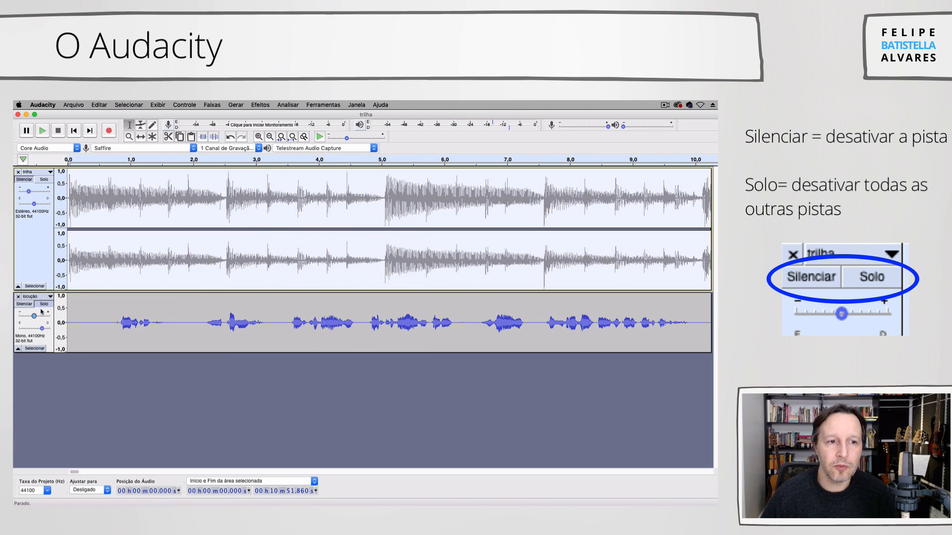
- Unmute the trilha track and play it alone with the locução track muted, restoring the locução track's sound when done
click(24, 179)
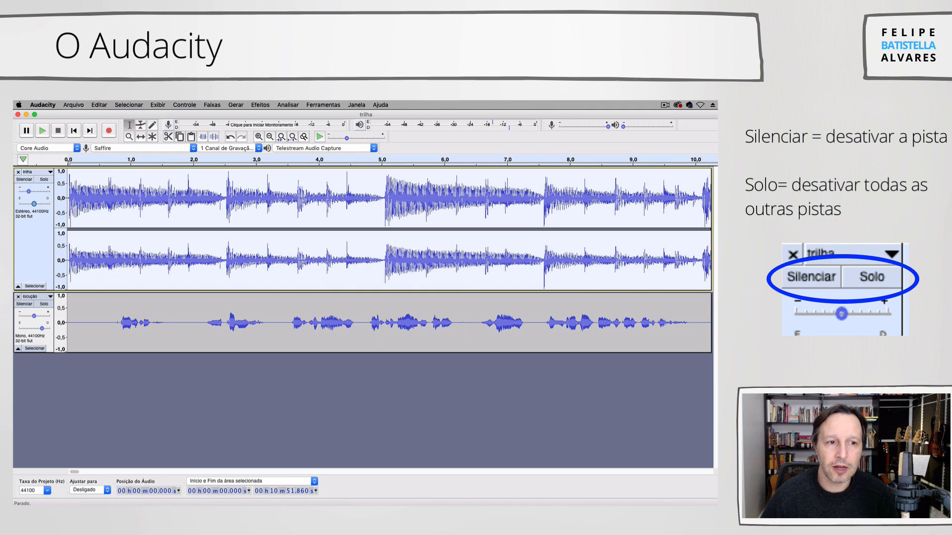
click(24, 304)
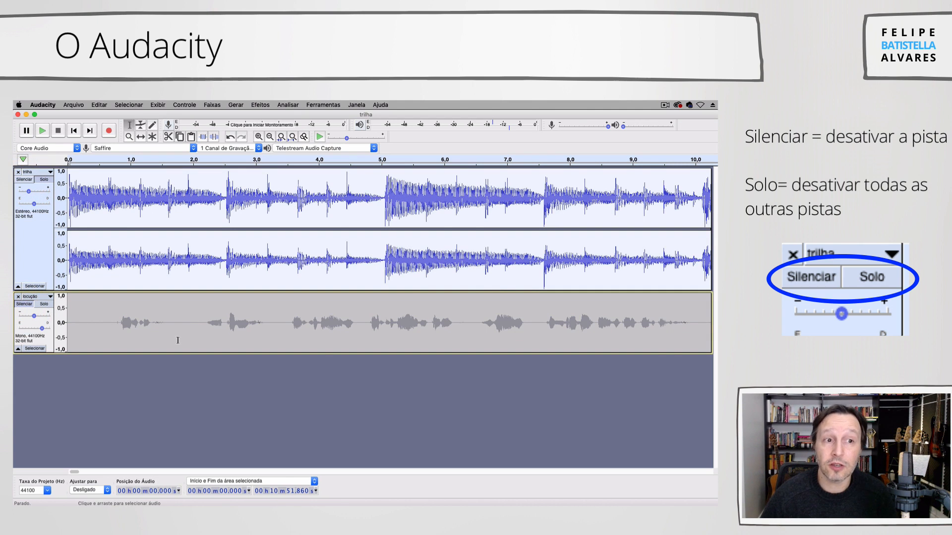
key(space)
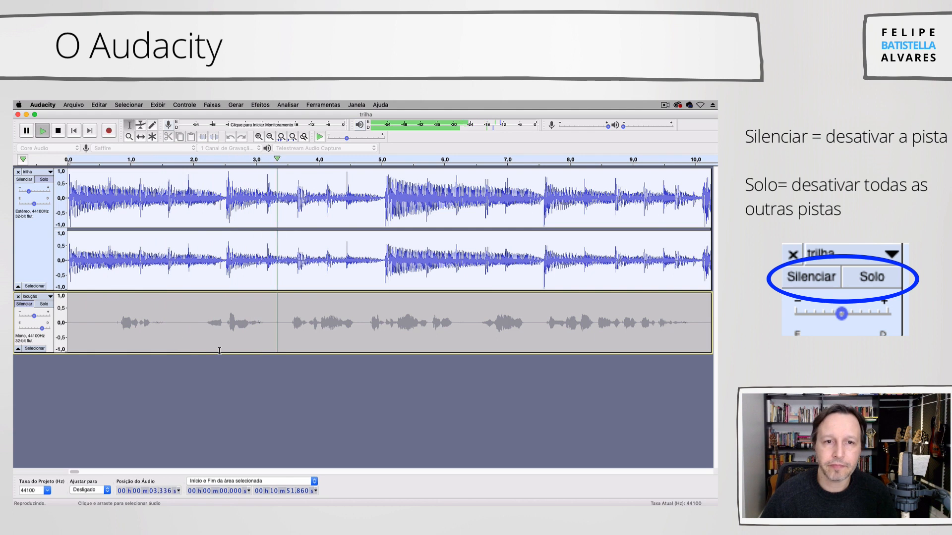
key(space)
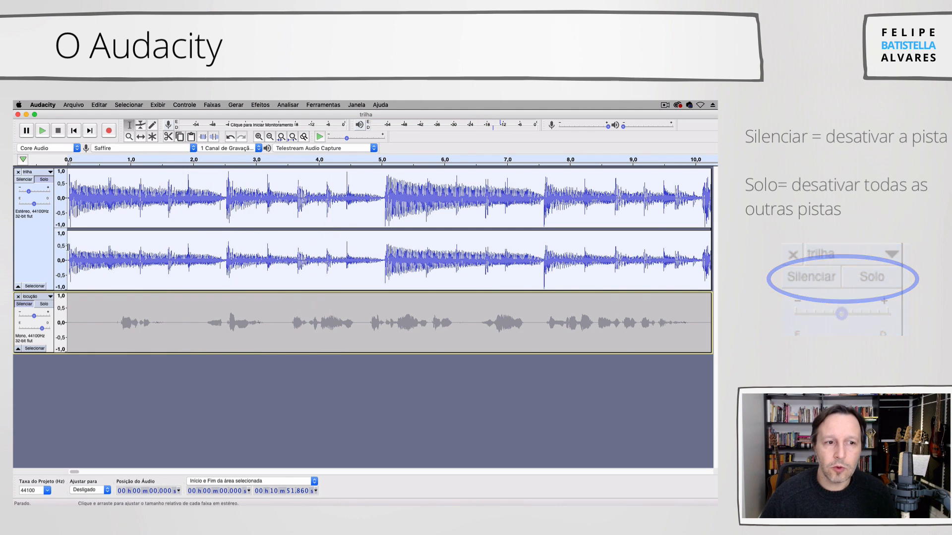
click(24, 304)
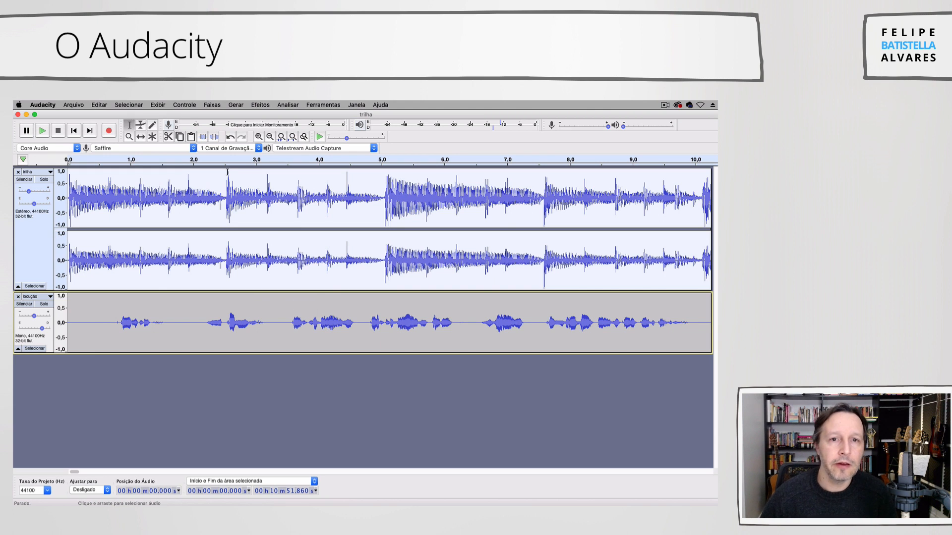
- Mute the trilha track and listen to the locução track from about 0.5 s and again from about 4.6 s
click(268, 137)
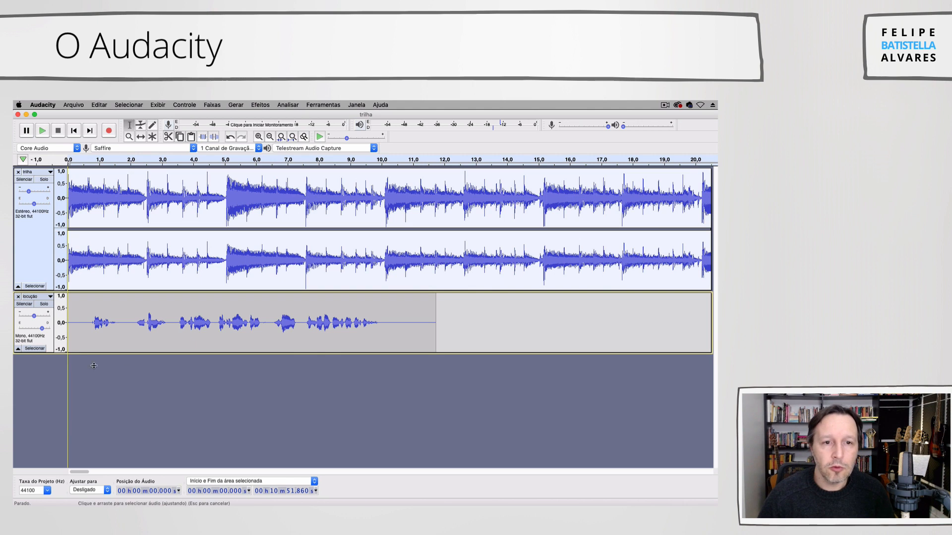
click(24, 179)
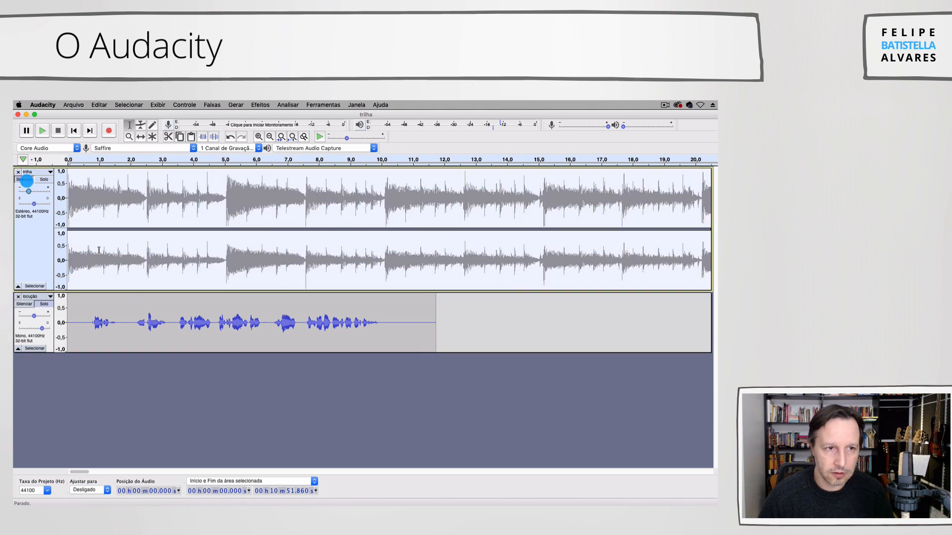
click(82, 325)
key(space)
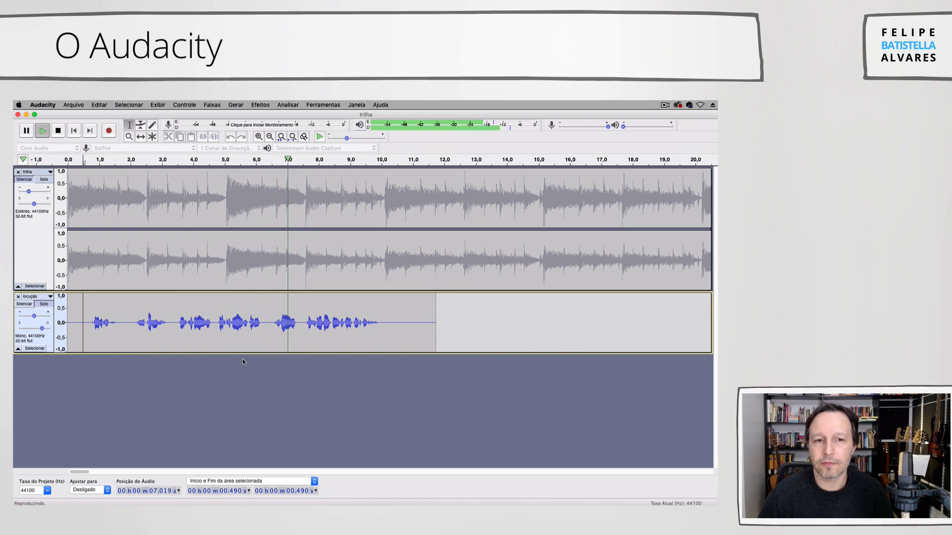
key(space)
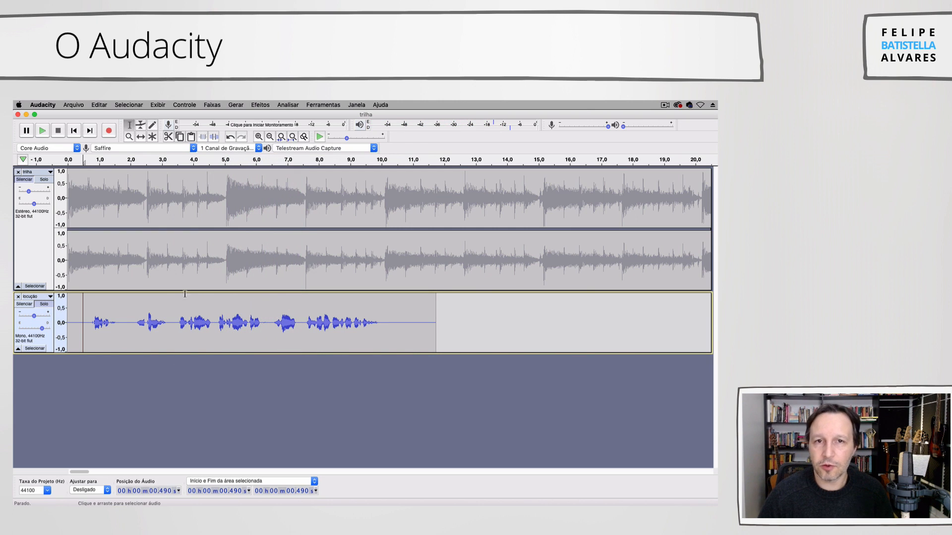
click(213, 324)
key(space)
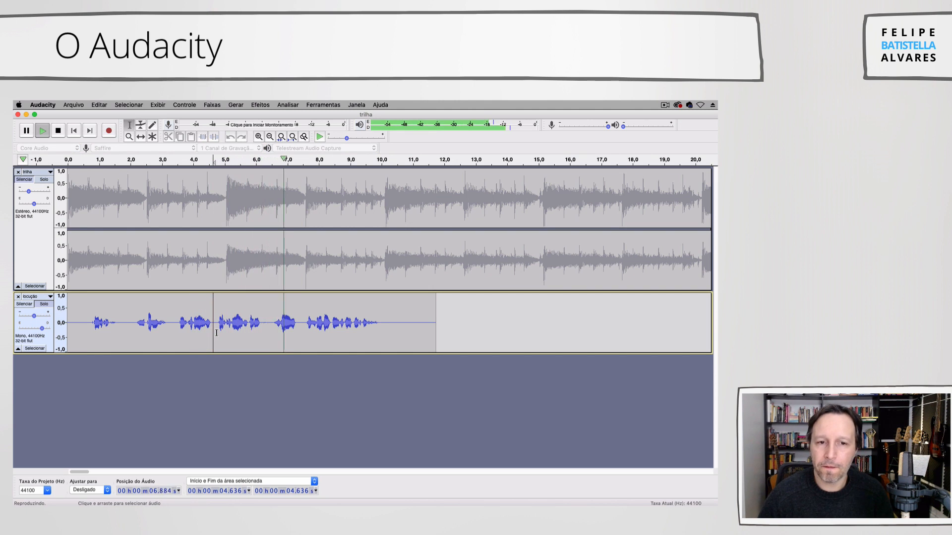
key(space)
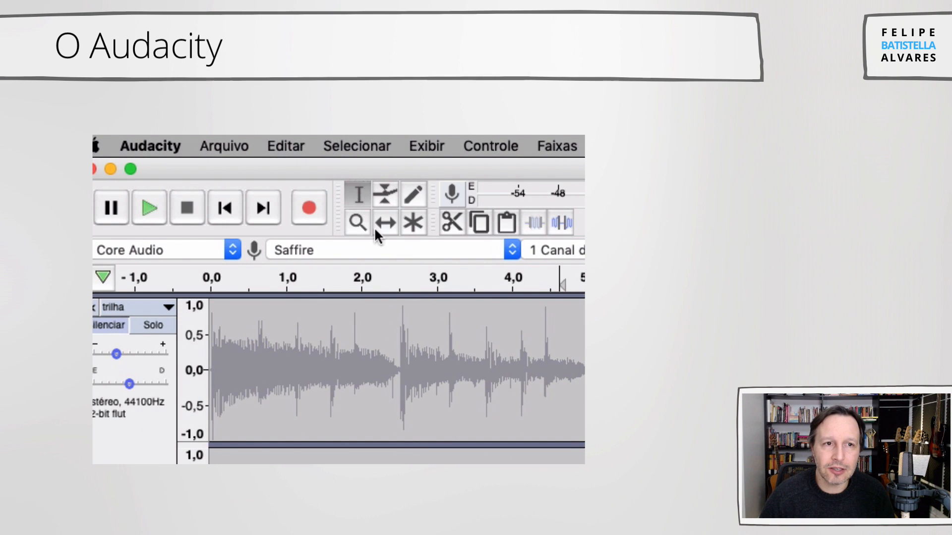
- Delete the first 4.689 seconds of the locução track using the Selection tool
click(361, 194)
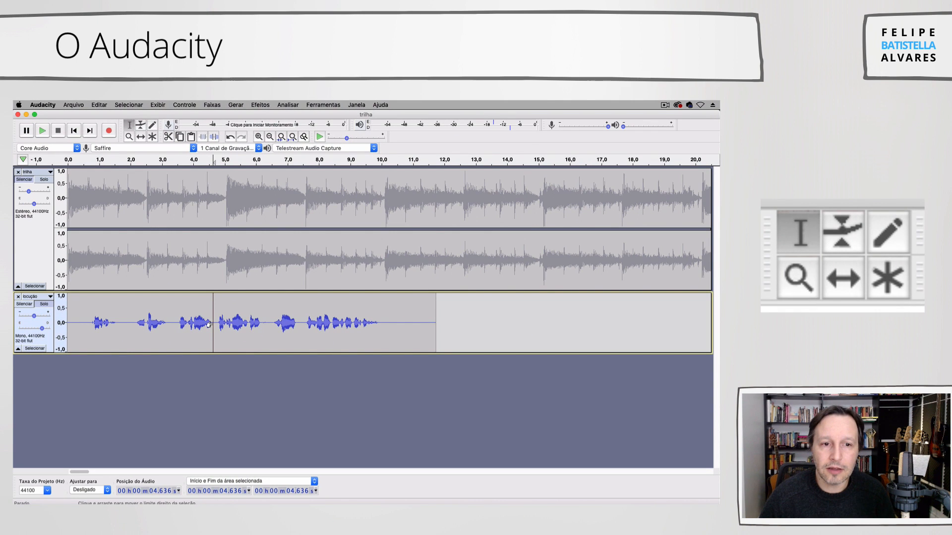
drag(214, 323, 47, 322)
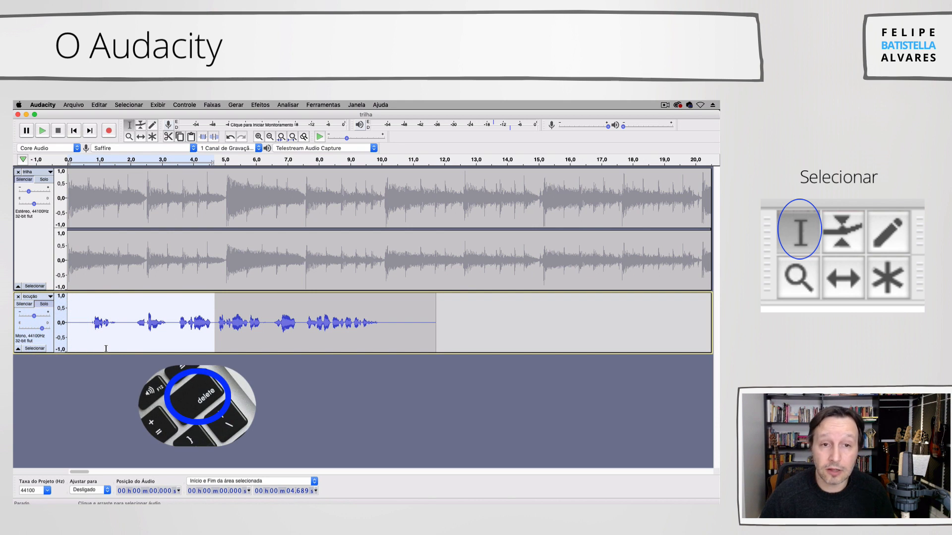
key(Delete)
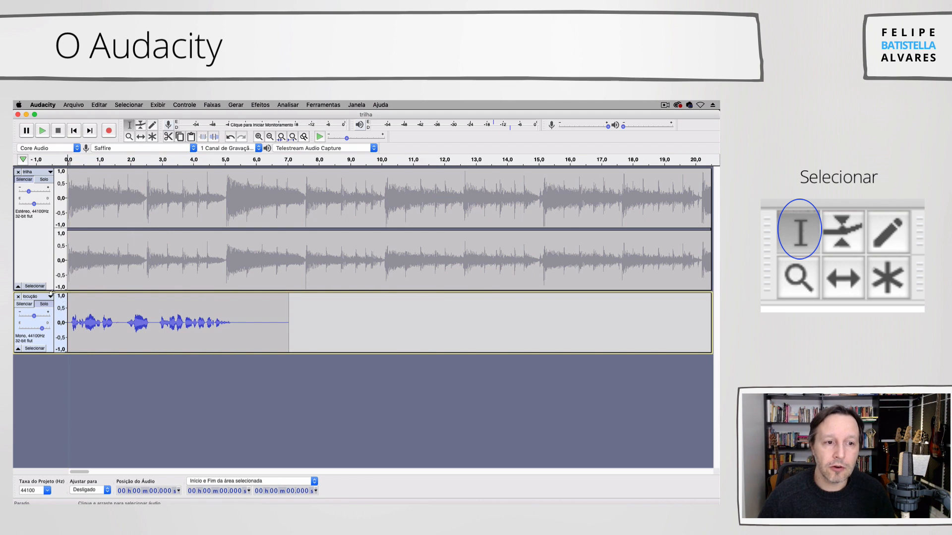
- Unmute the trilha track and play both tracks together from the project start
click(20, 182)
key(space)
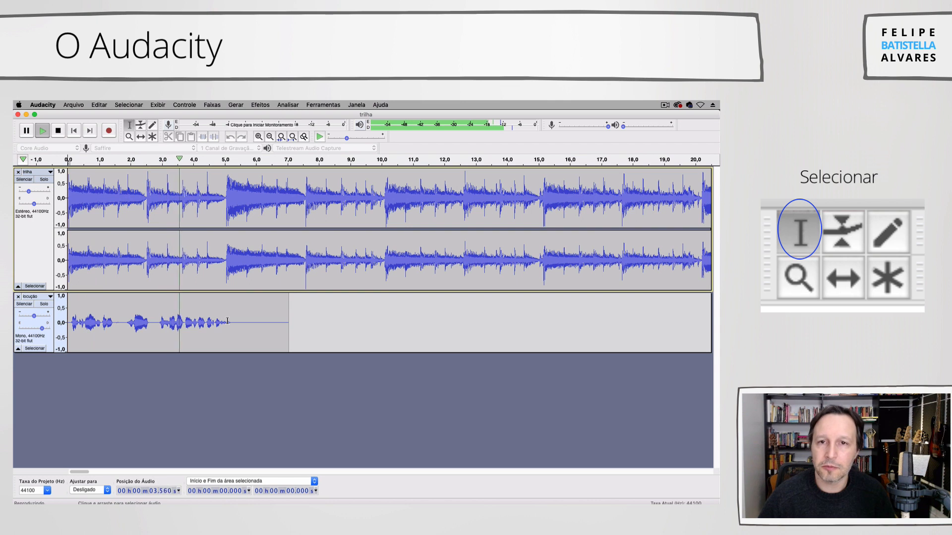
- Stop playback, shift the locução clip to start at about 4.9 s using the Move tool, and play the mix
key(space)
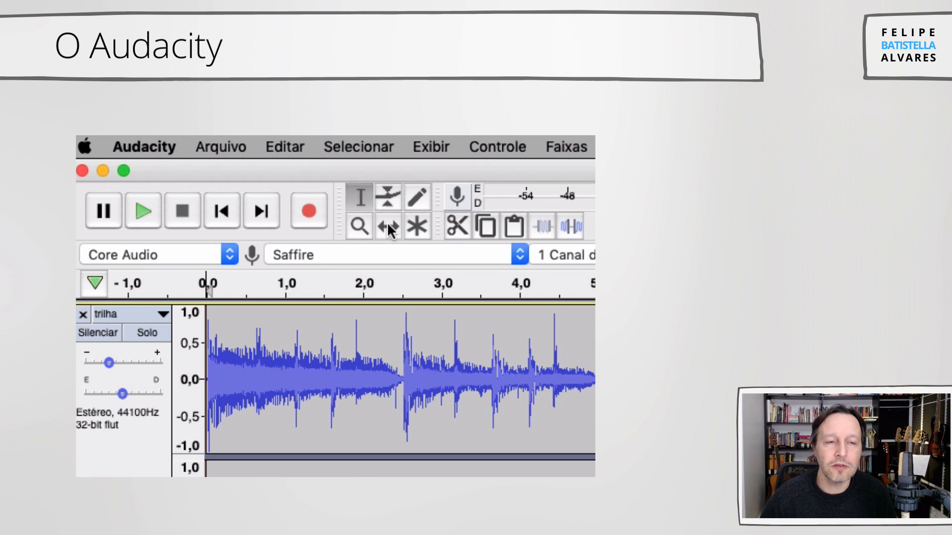
click(388, 227)
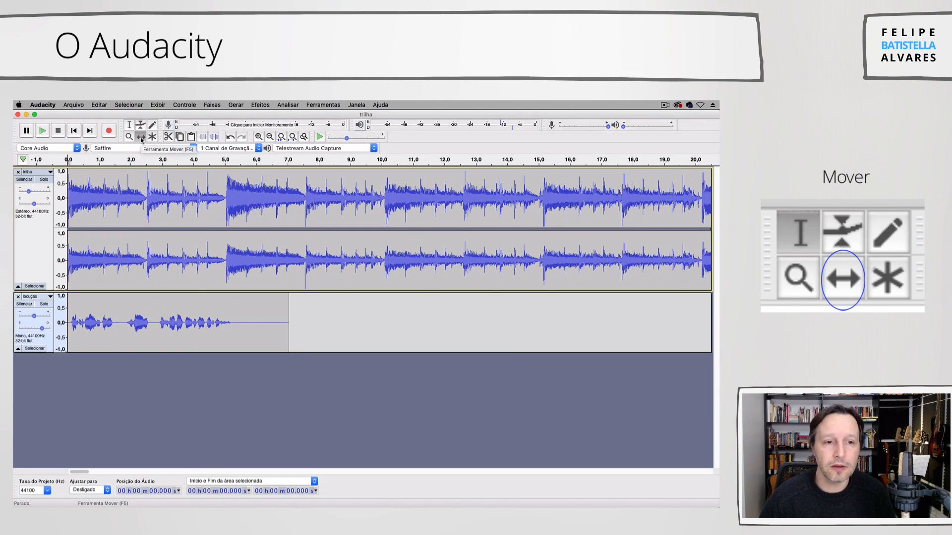
drag(130, 305, 272, 318)
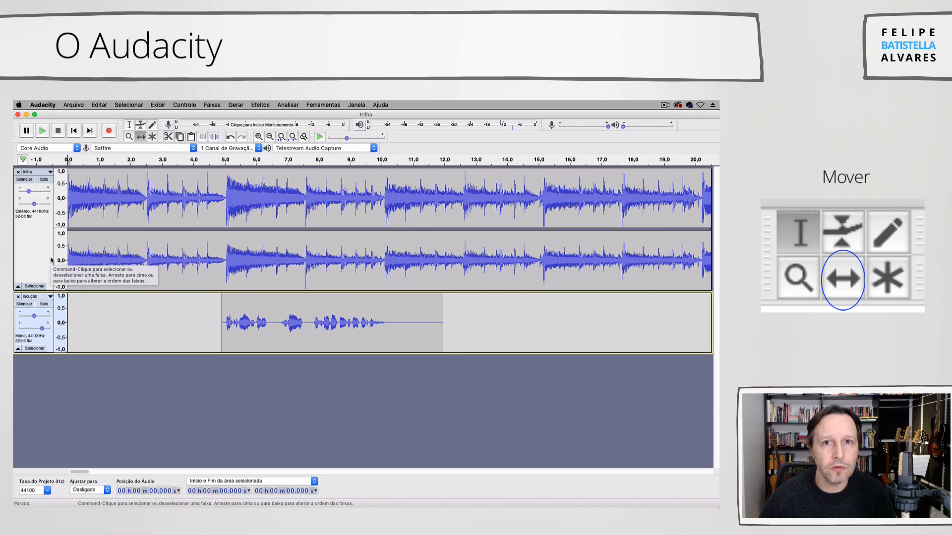
key(space)
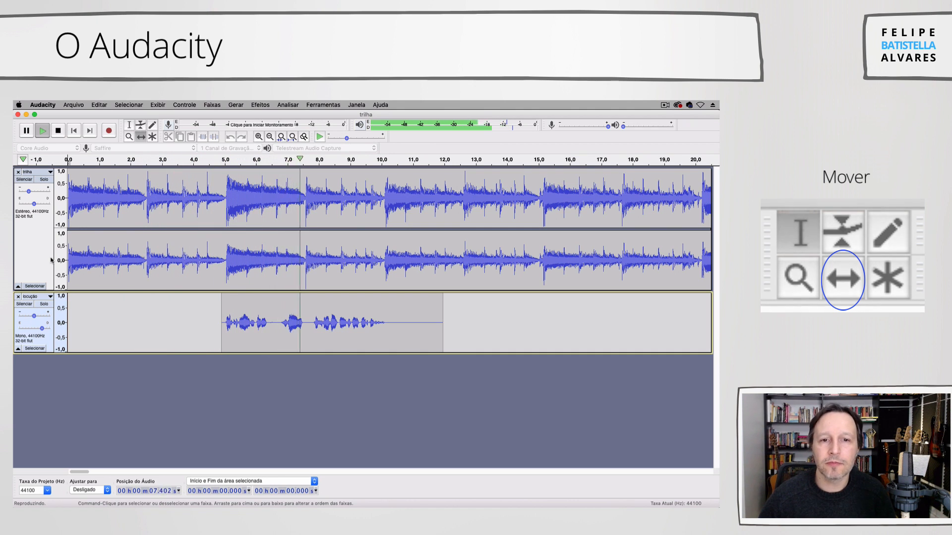
key(space)
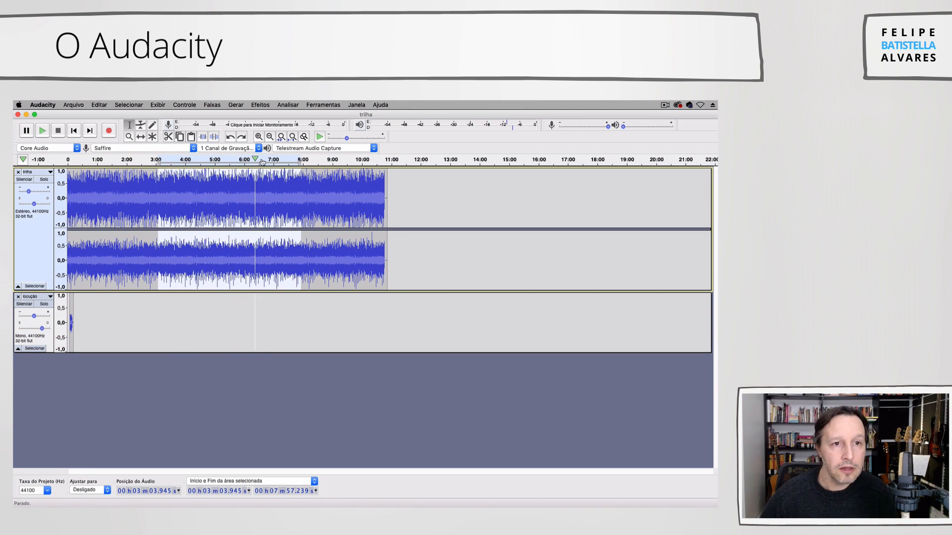
- Play both tracks from the project start and lower the trilha track's gain slightly during playback
click(74, 130)
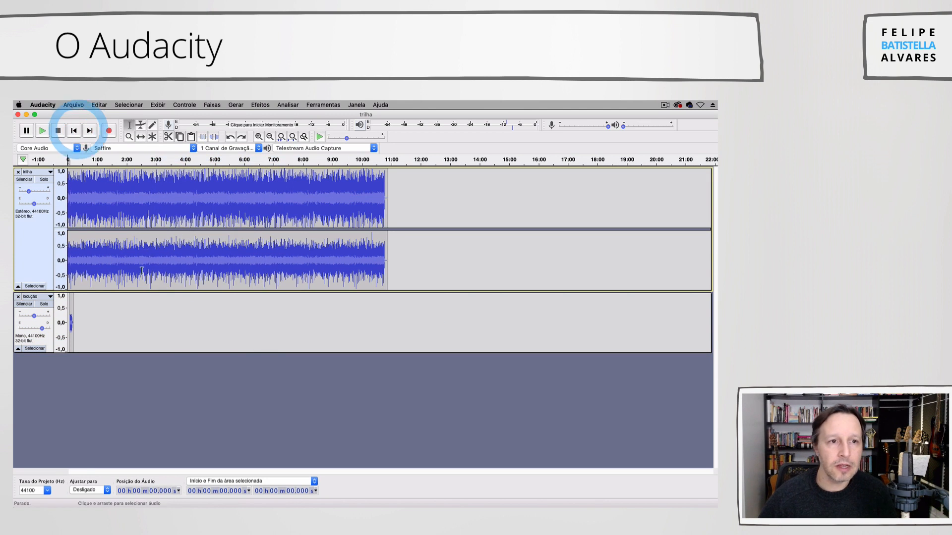
click(259, 137)
click(260, 137)
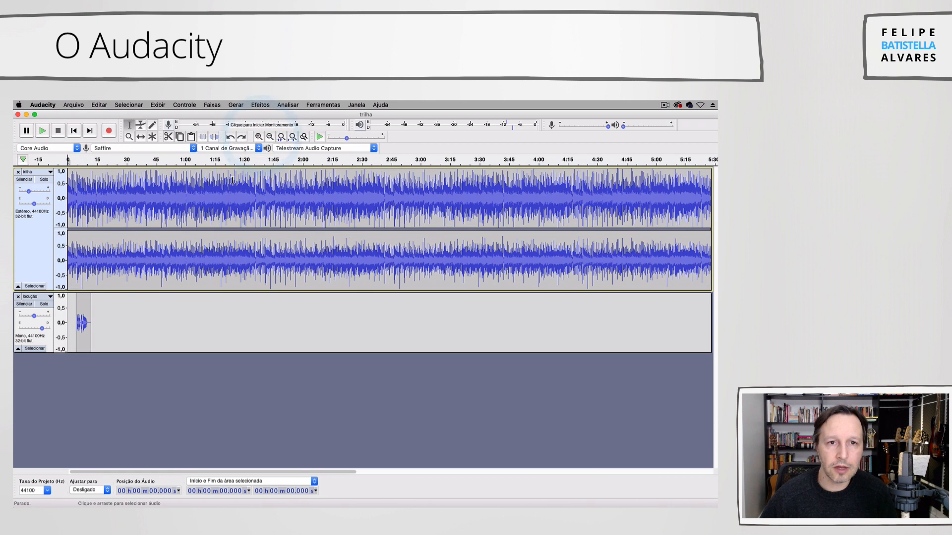
key(space)
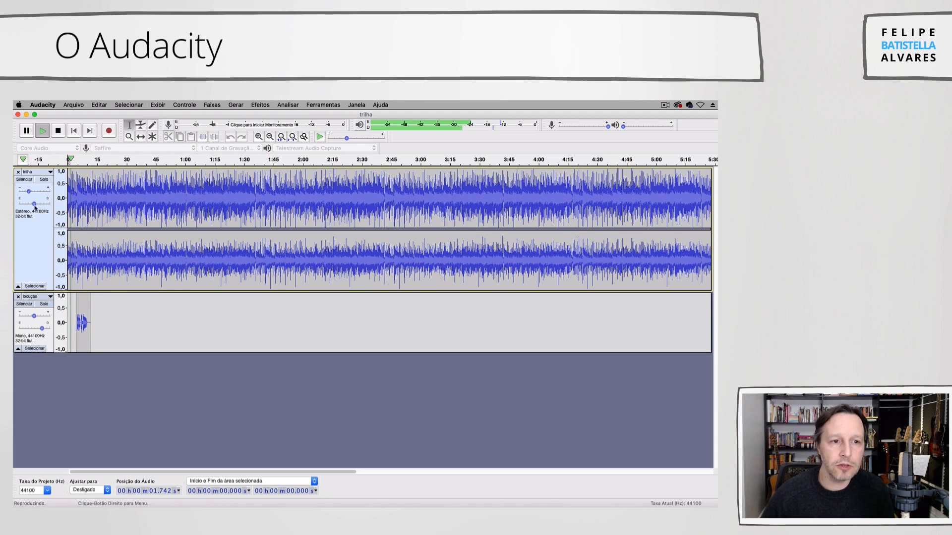
drag(29, 192, 27, 191)
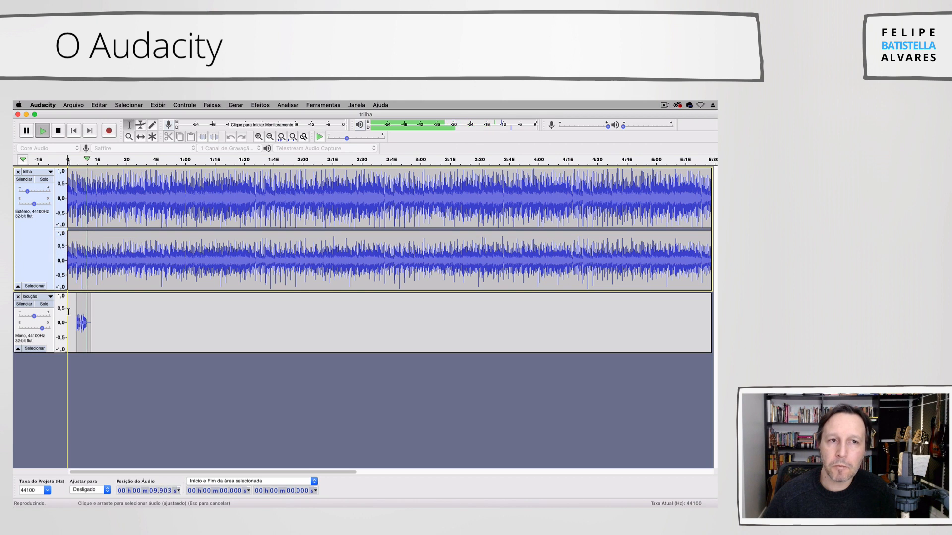
key(space)
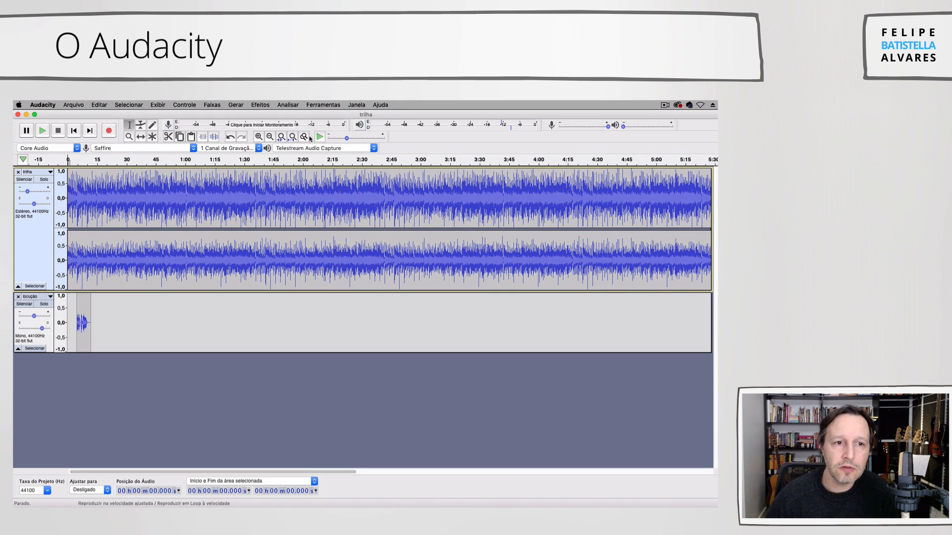
- Delete the trilha track's audio from 16.953 s to its end
click(270, 137)
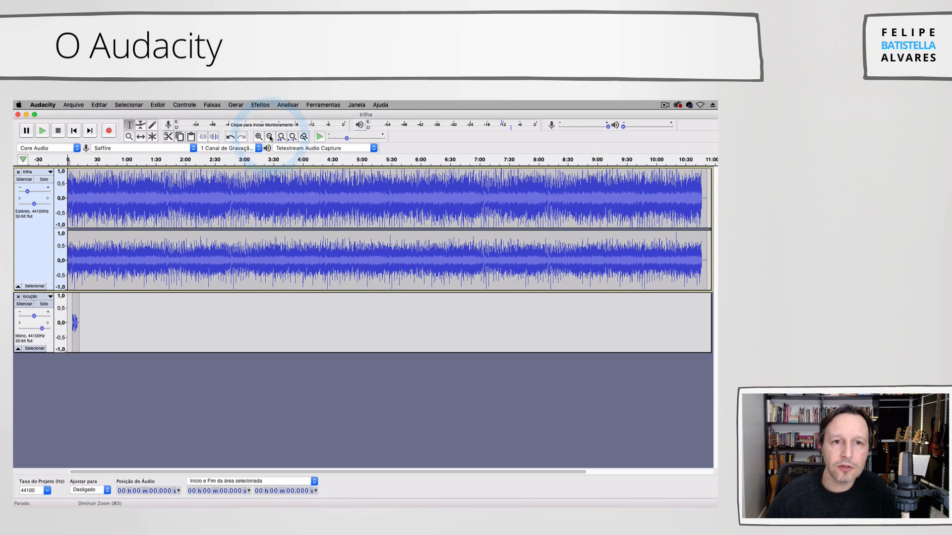
click(270, 138)
drag(404, 254, 76, 260)
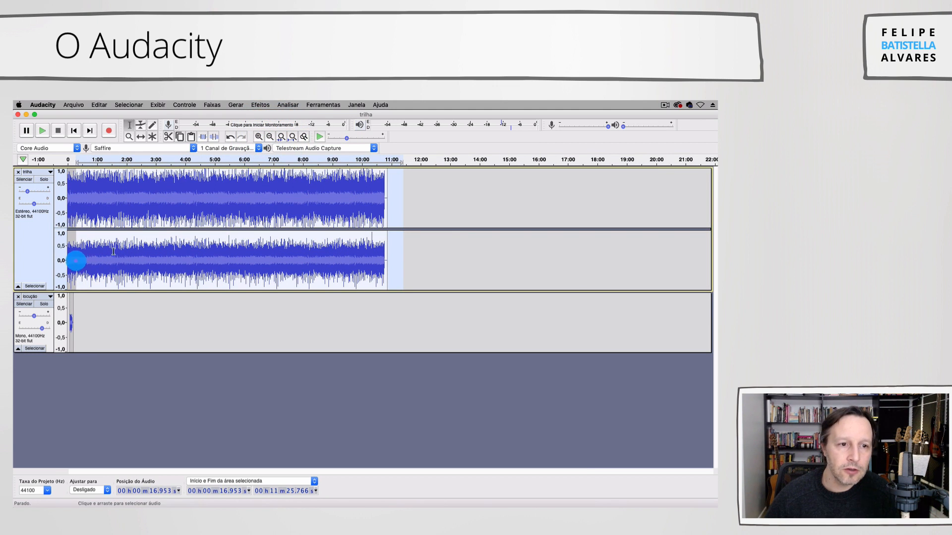
key(Delete)
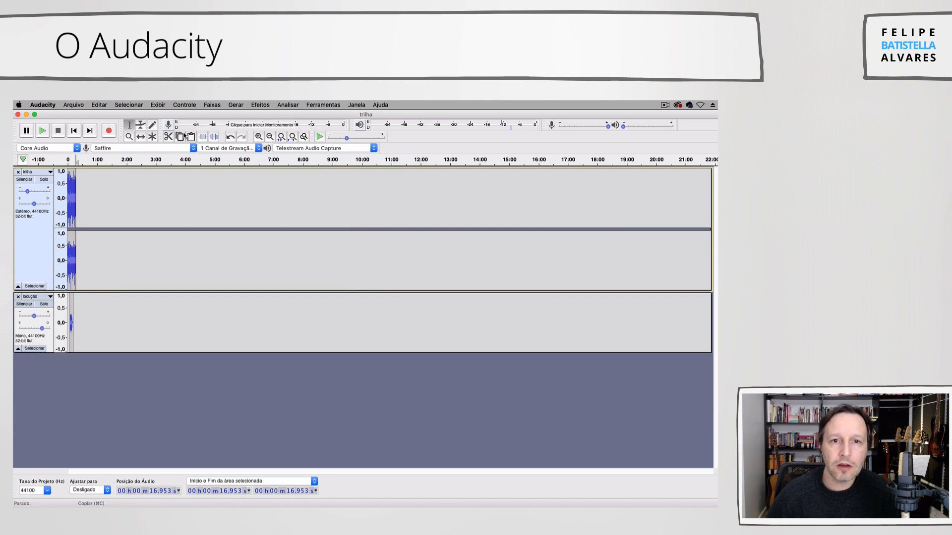
- Play the mix from 4.424 s and reduce the gain of the locução track, plus the trilha track's gain slightly
click(259, 137)
click(259, 137)
click(259, 137)
click(258, 136)
click(259, 136)
click(258, 137)
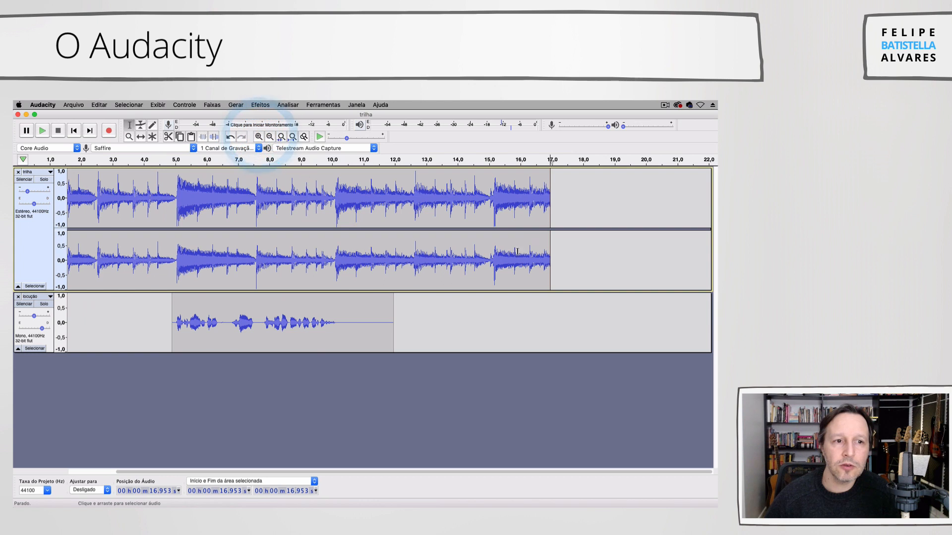
click(157, 308)
key(space)
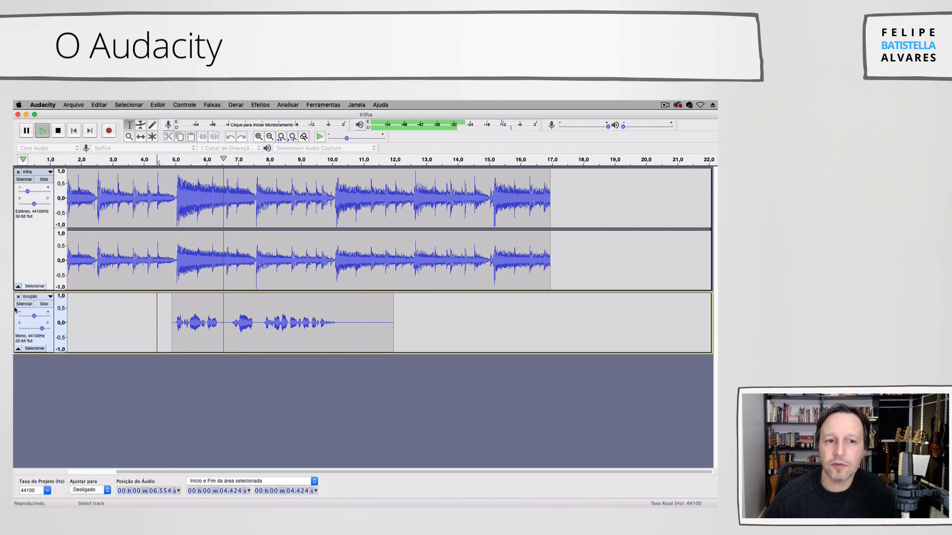
drag(34, 316, 25, 300)
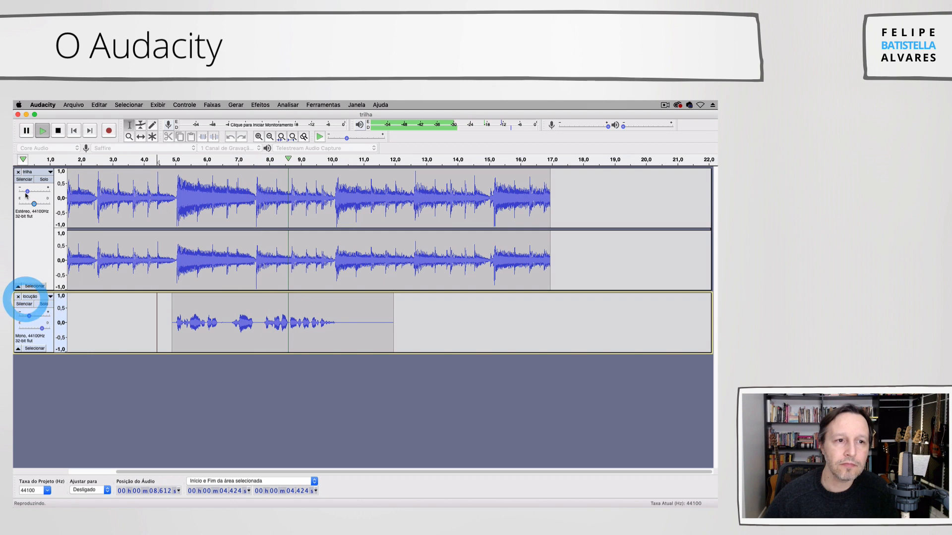
click(26, 191)
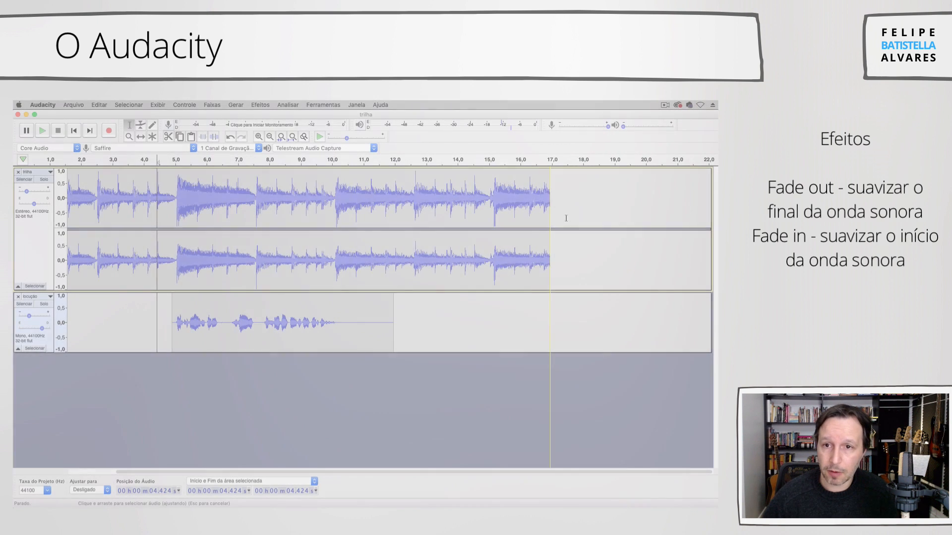
- Apply a fade out to the end of the trilha track from 14.967 s and listen to it from 14.146 s
drag(553, 212, 487, 214)
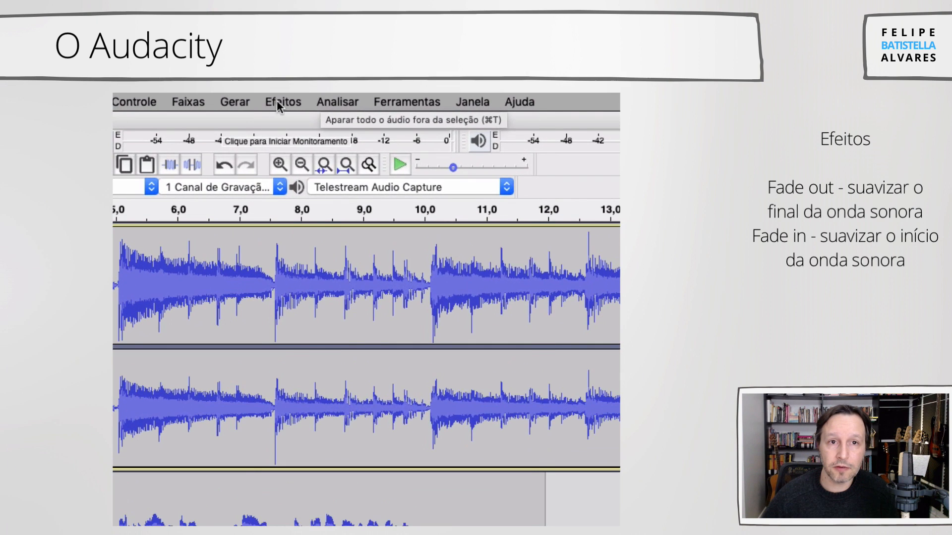
click(279, 106)
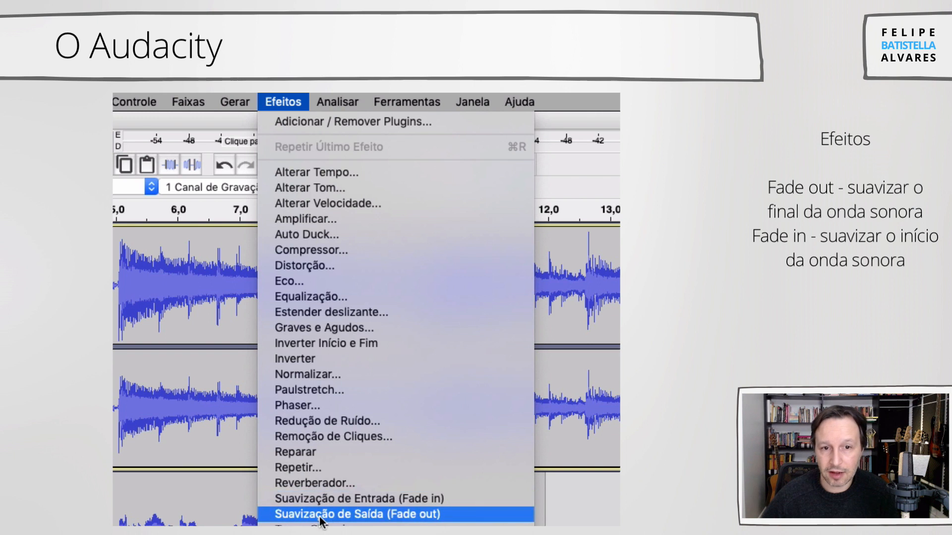
click(385, 516)
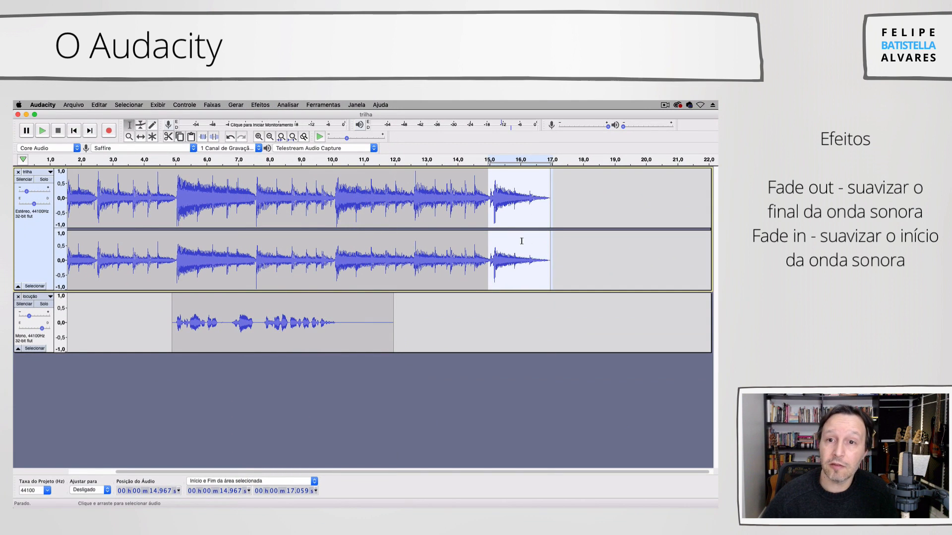
click(462, 280)
key(space)
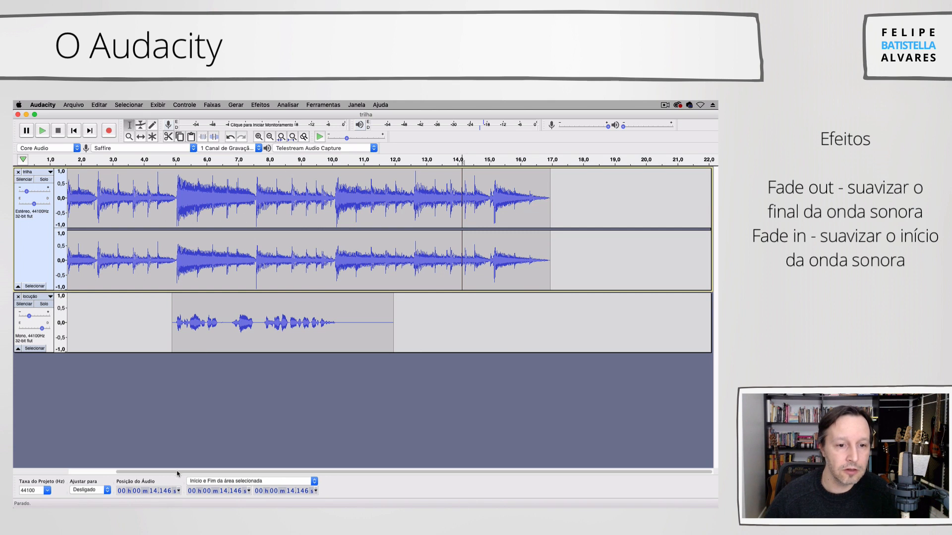
- Apply a fade in to the first 2.424 seconds of the trilha track and listen to that section
drag(179, 473, 131, 472)
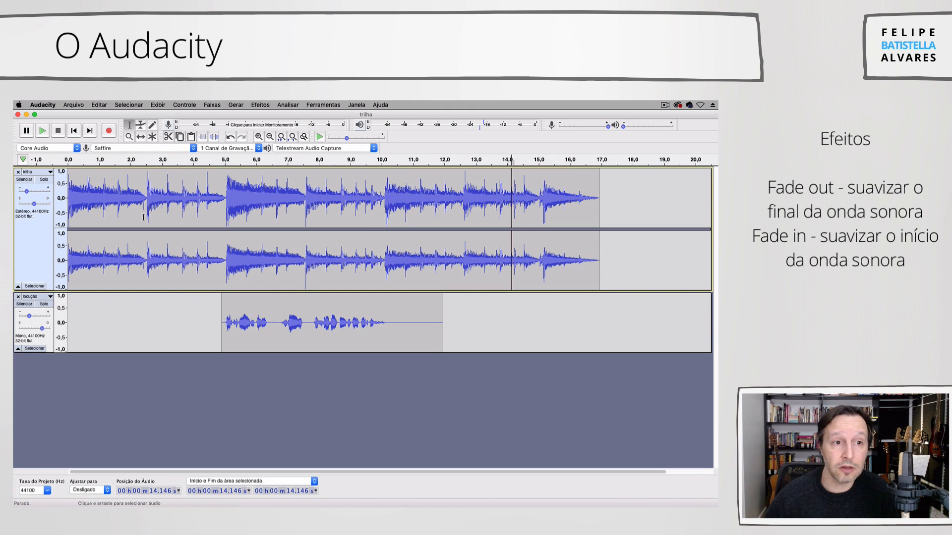
drag(143, 218, 36, 224)
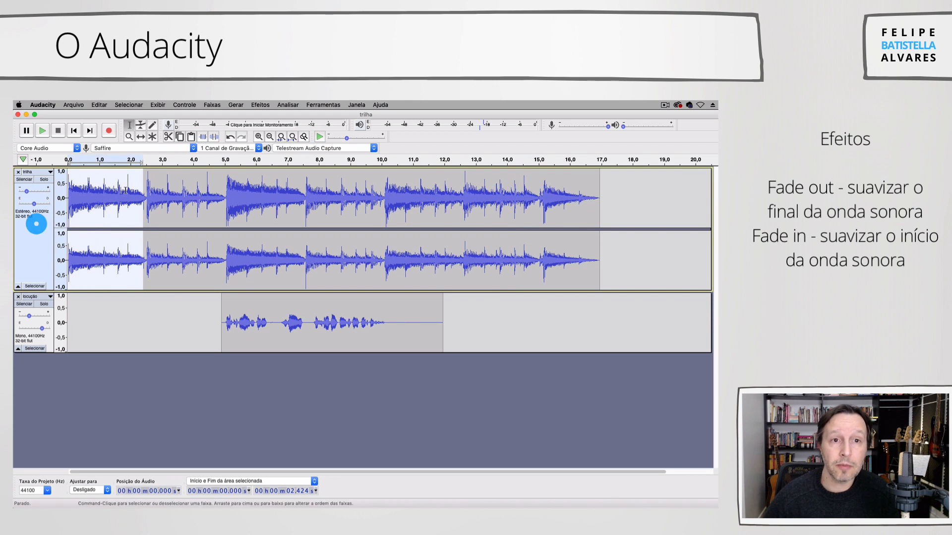
click(260, 105)
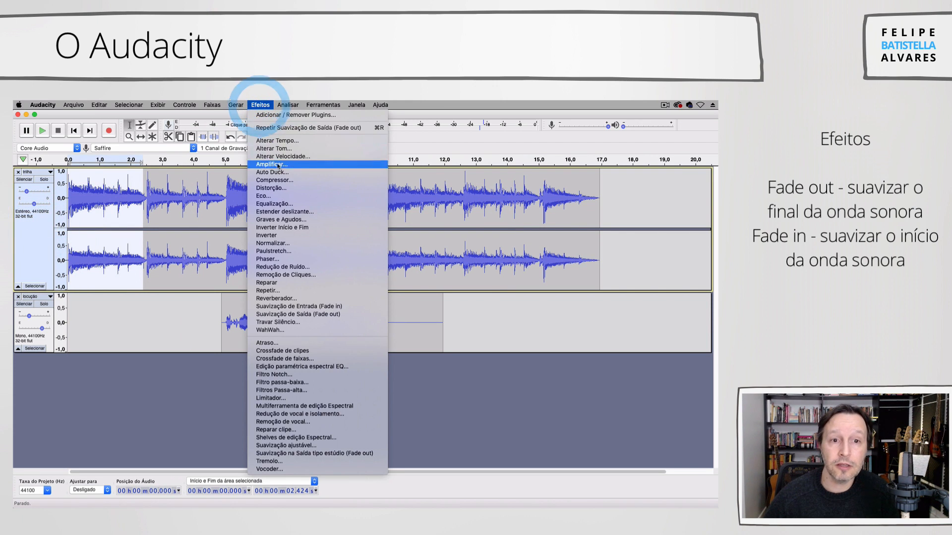
click(291, 307)
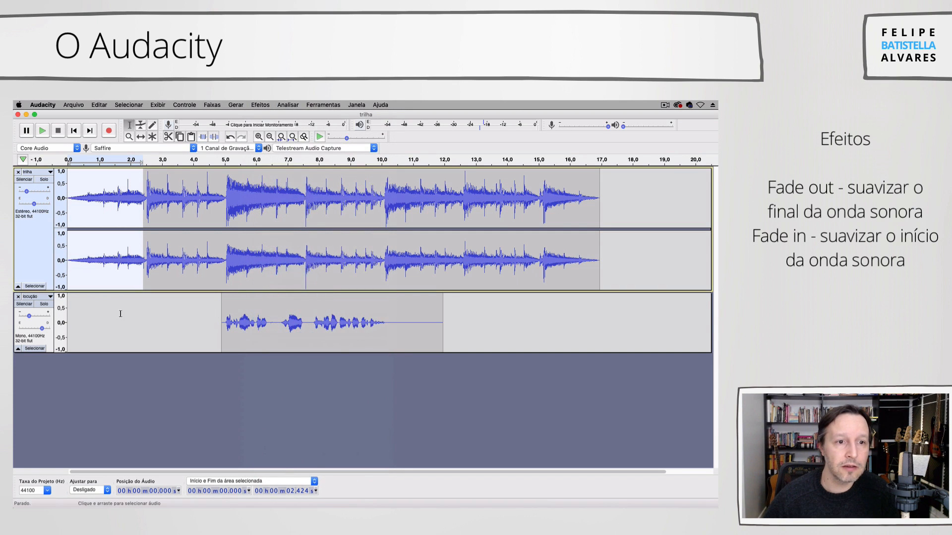
key(space)
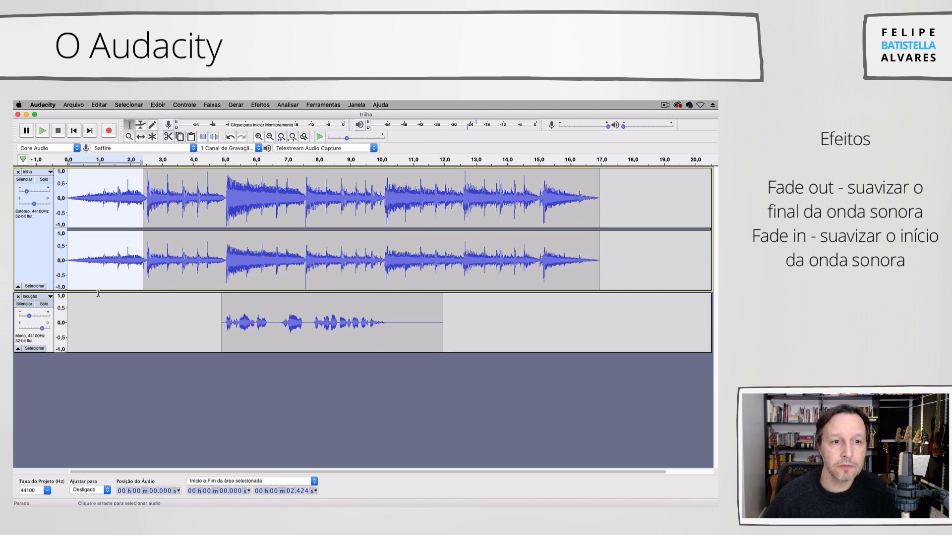
- Clear the selection and play the whole mix from the project start to check the fades
click(115, 315)
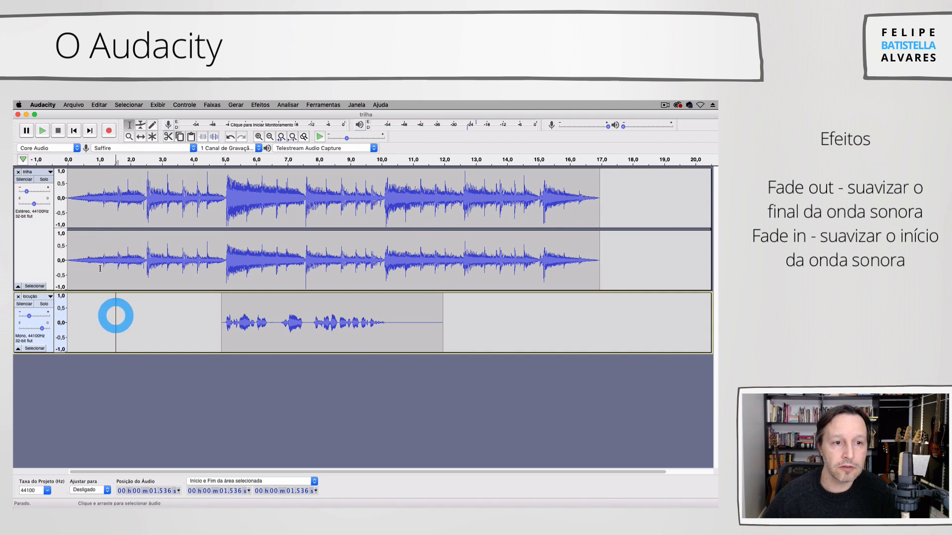
click(74, 130)
key(space)
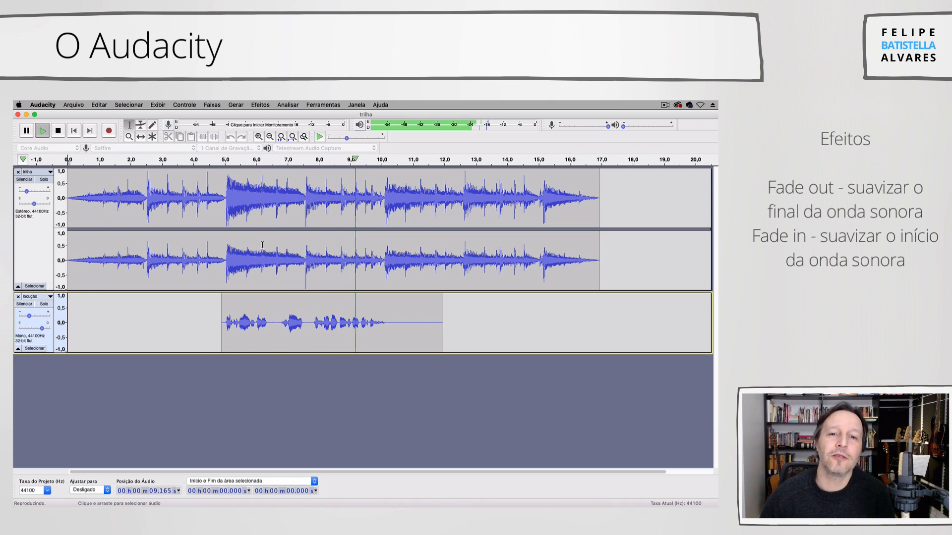
key(space)
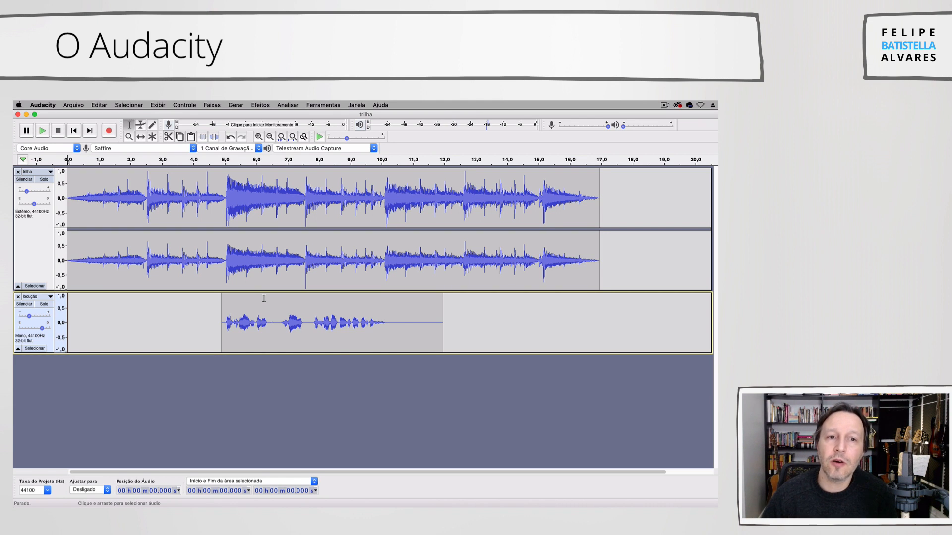
- Lower the trilha track between about 5.1 s and 11.3 s with the Envelope tool, using outer control points at about 4.9 s and 11.4 s
click(39, 256)
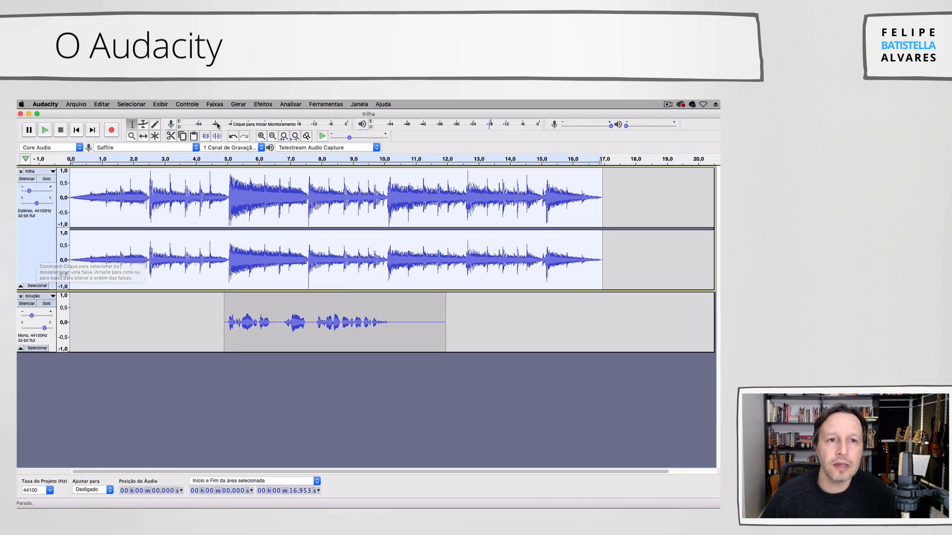
click(142, 128)
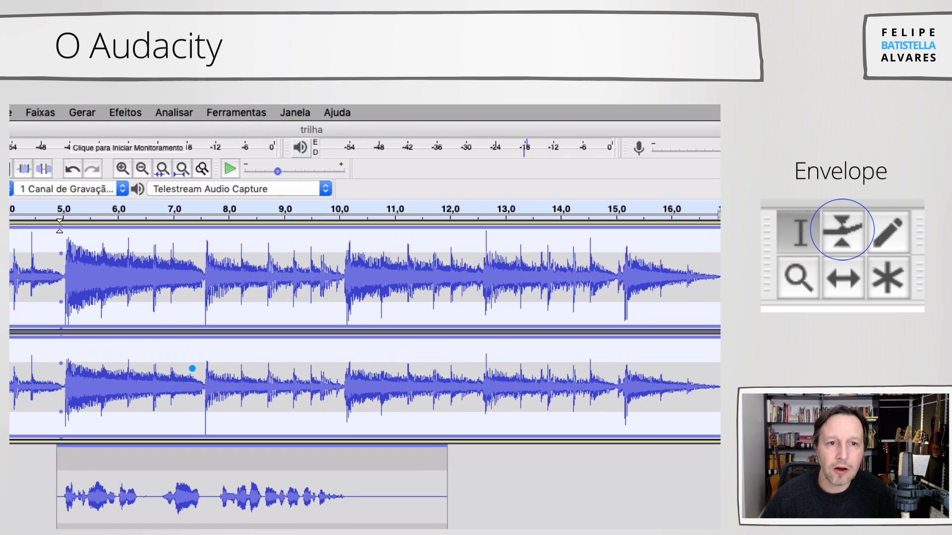
click(223, 171)
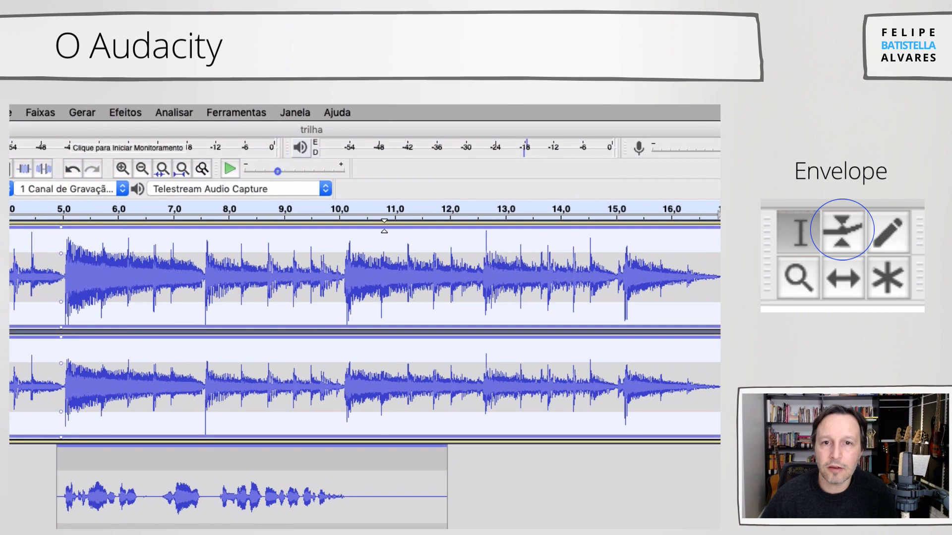
click(418, 226)
click(410, 227)
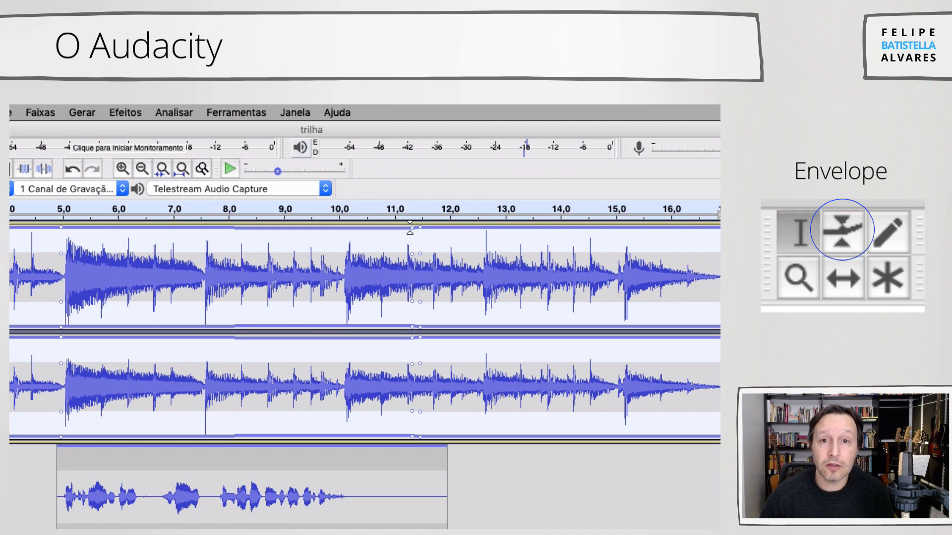
mouse_move(70, 229)
mouse_down()
mouse_move(60, 244)
mouse_move(58, 228)
mouse_up()
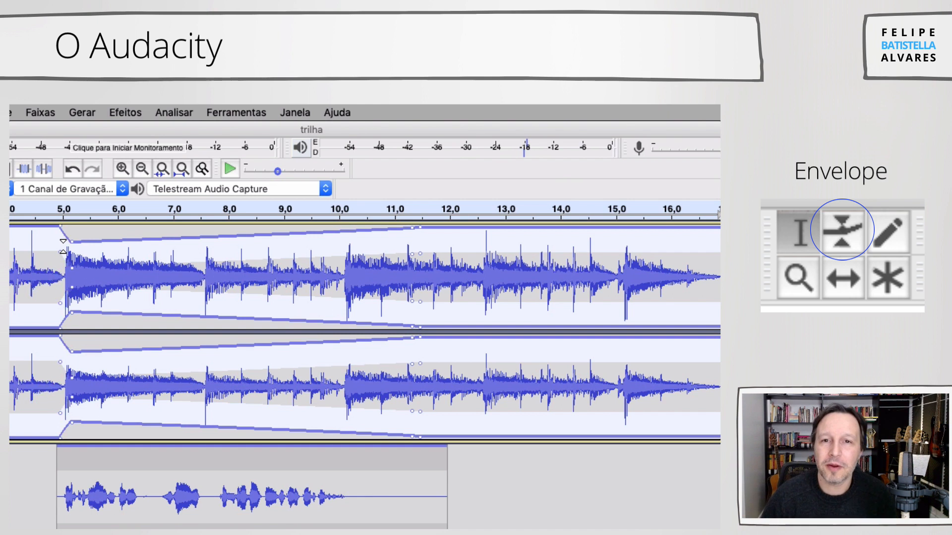
drag(410, 229, 411, 244)
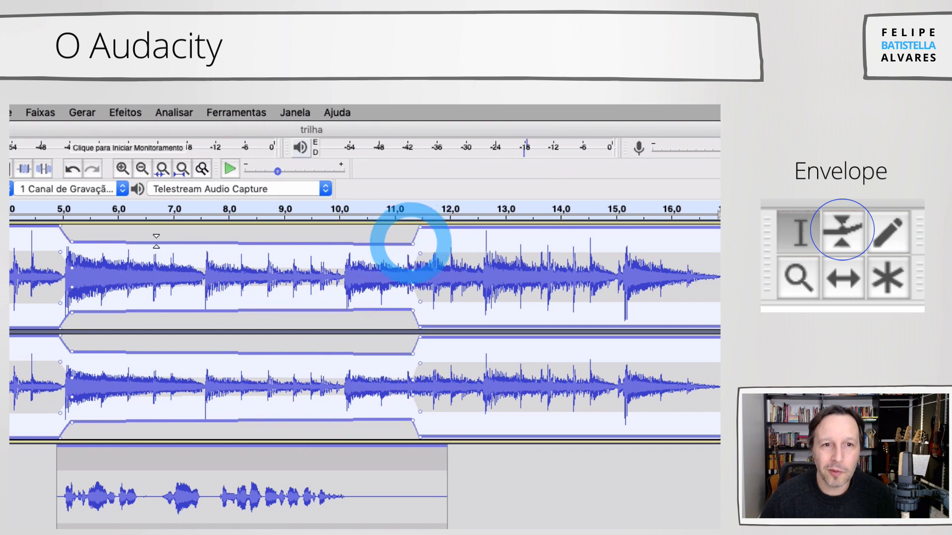
- Lower the trilha envelope between about 5.1 s and 11.3 s to roughly half height and listen to the mix
drag(72, 242, 70, 255)
drag(413, 244, 410, 255)
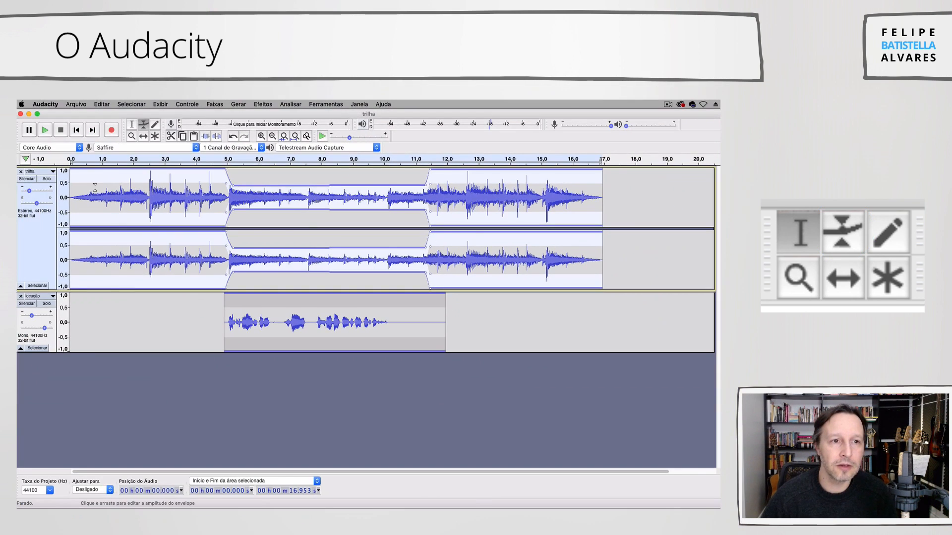
key(space)
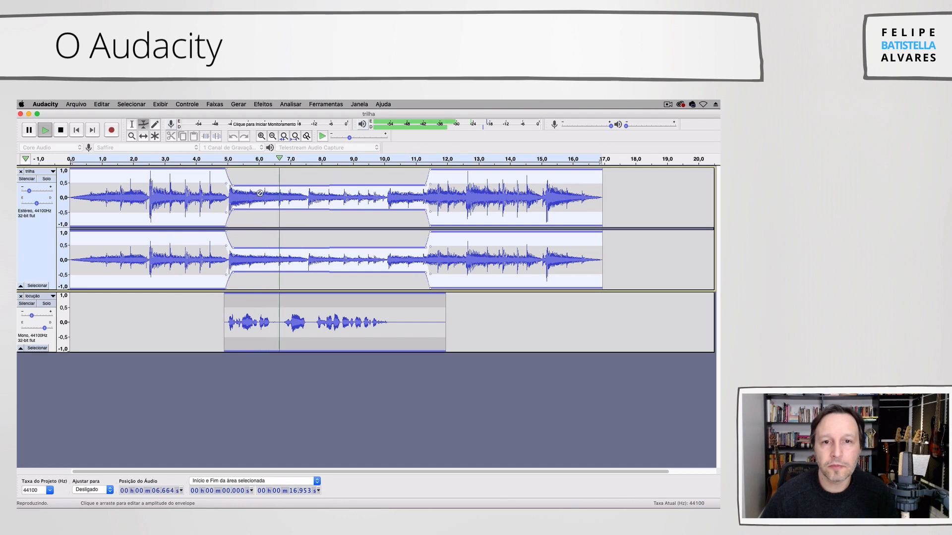
key(space)
- Move the outer trilha envelope points to about 4.2 s and 12.0 s and lower the inner ones to roughly a quarter height
drag(226, 171, 204, 170)
drag(430, 170, 421, 189)
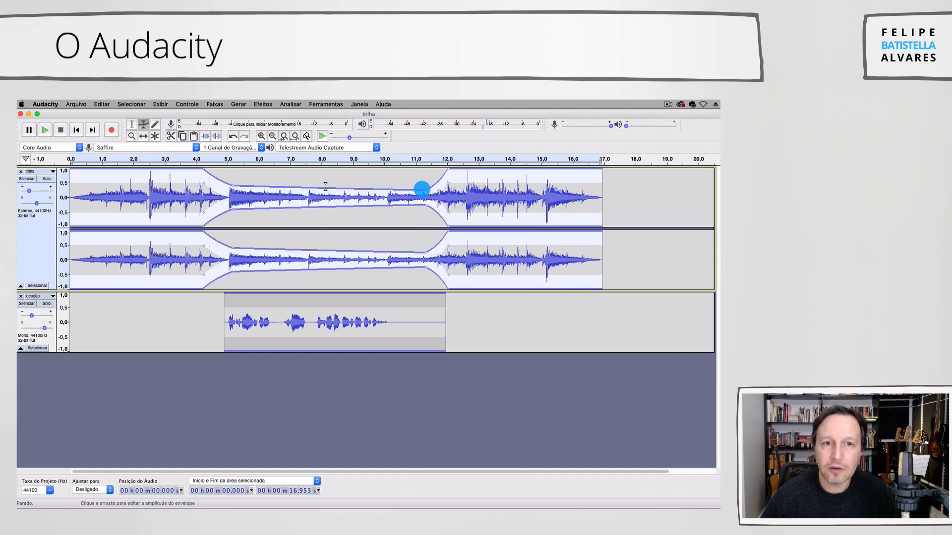
drag(233, 186, 233, 189)
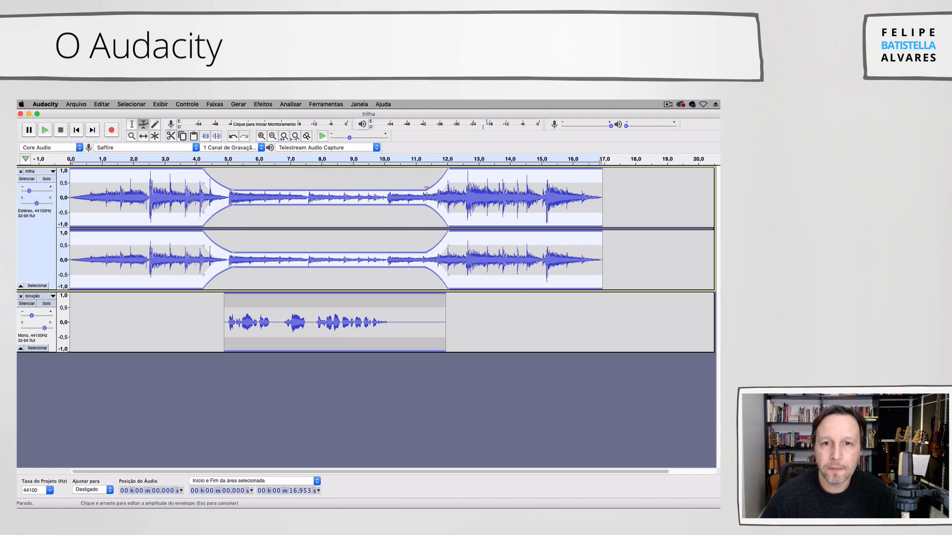
click(425, 190)
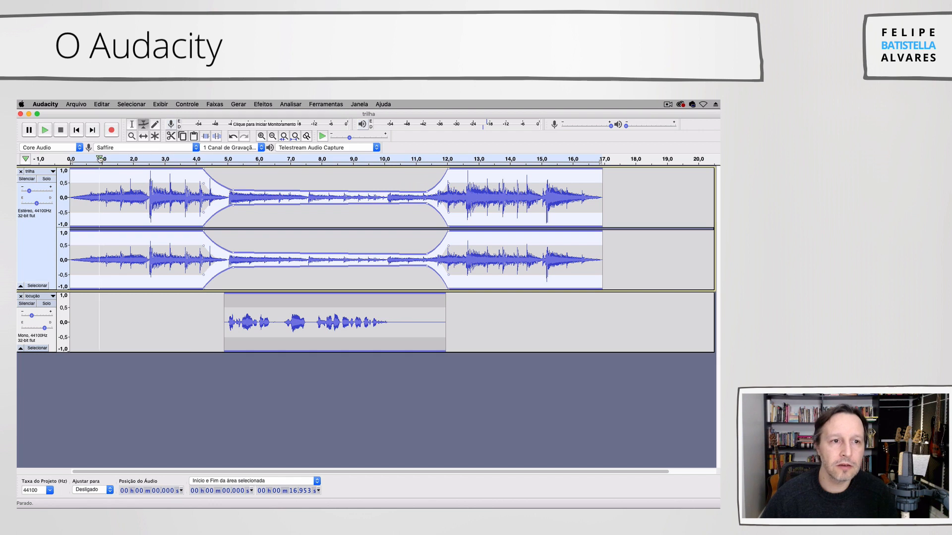
- Play the mix from the project start and slightly raise the locução track's gain during playback
key(space)
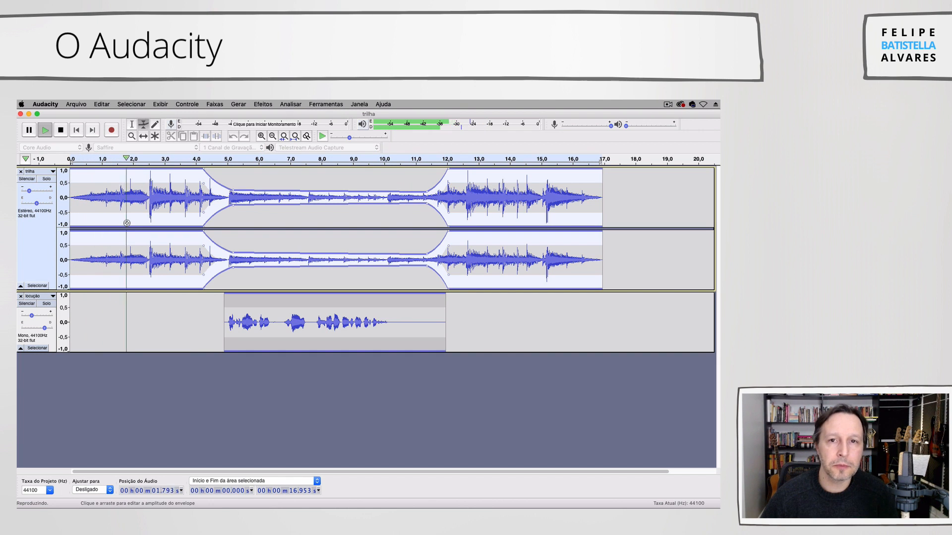
drag(33, 316, 39, 319)
click(39, 321)
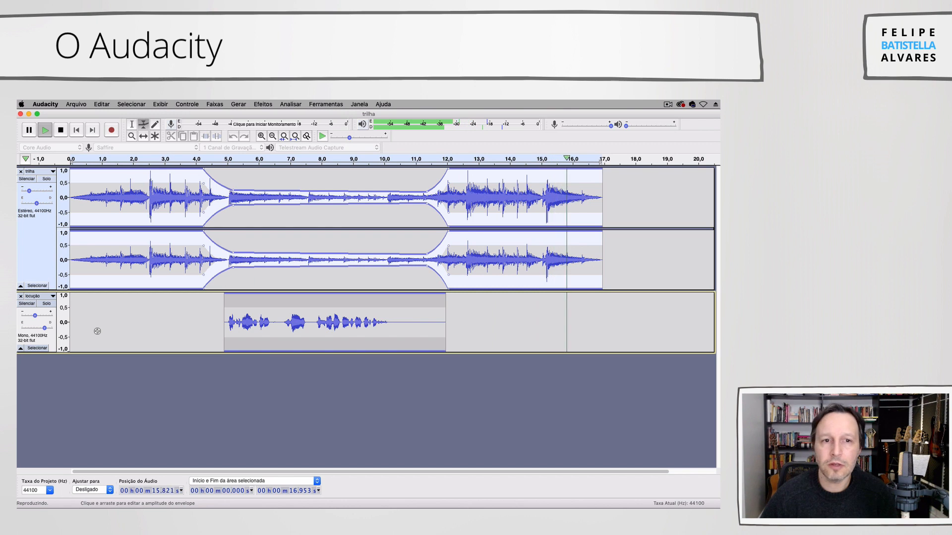
key(space)
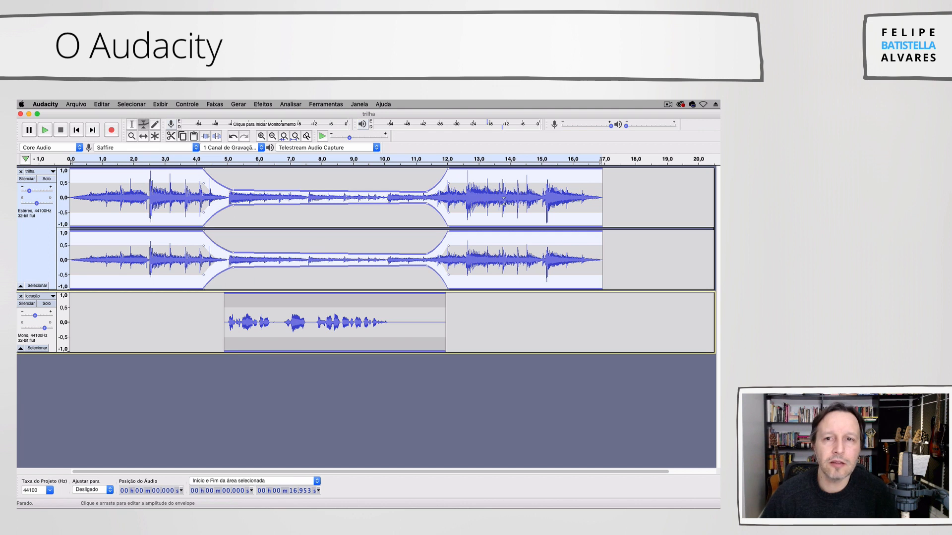
drag(610, 115, 614, 116)
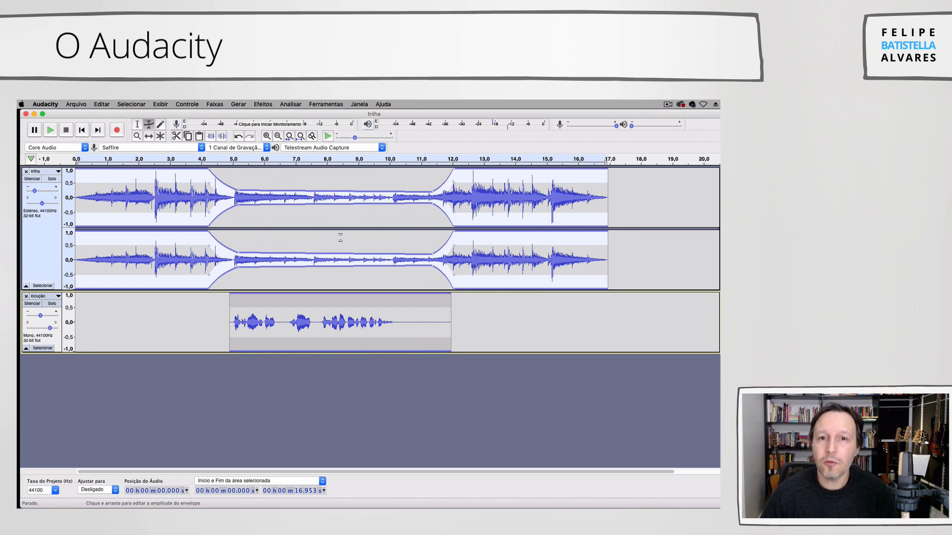
drag(77, 115, 76, 115)
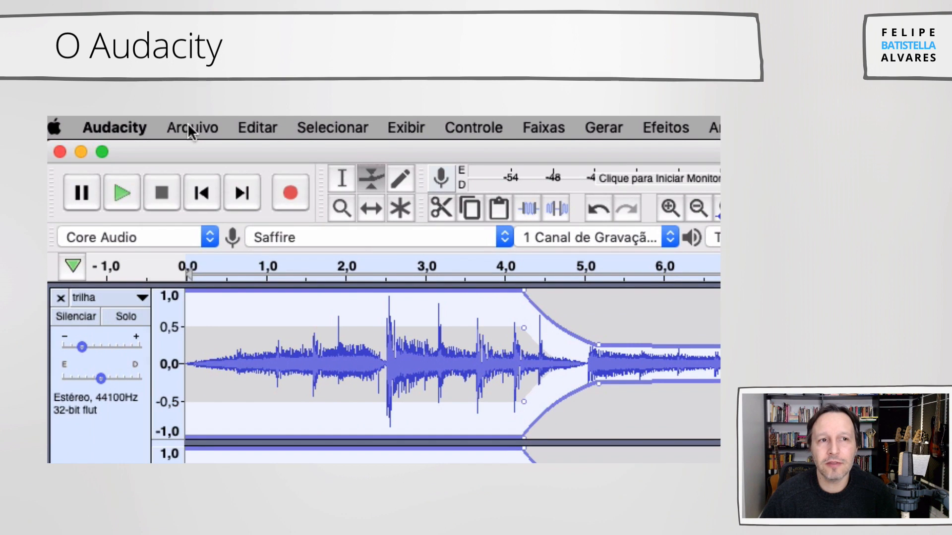
- Save the project as teste in the Projeto audacity folder, disabling the project-file warning for future saves
click(76, 104)
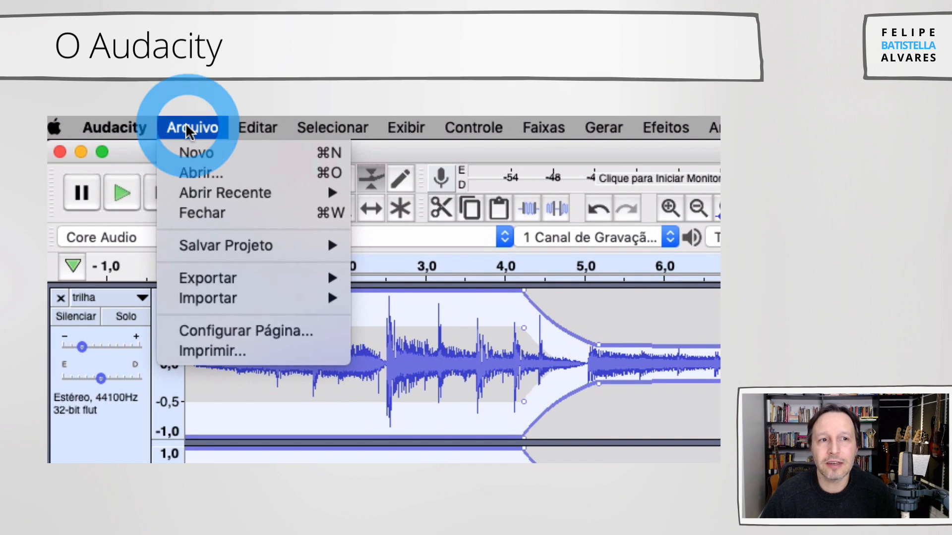
mouse_move(203, 241)
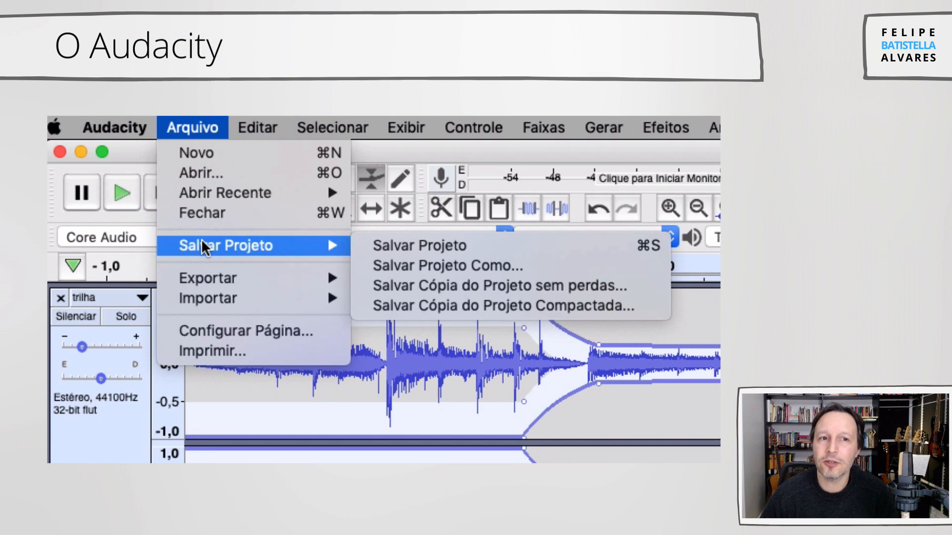
click(409, 264)
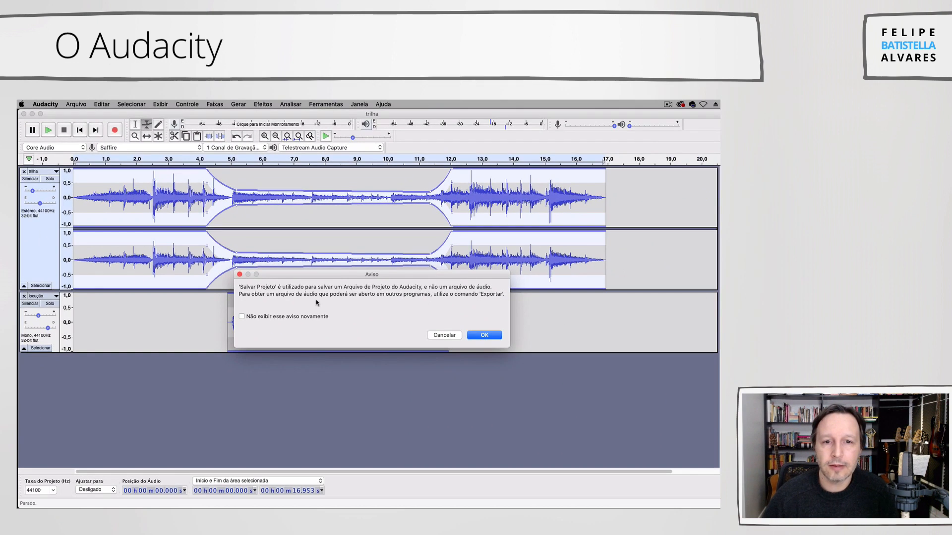
click(242, 316)
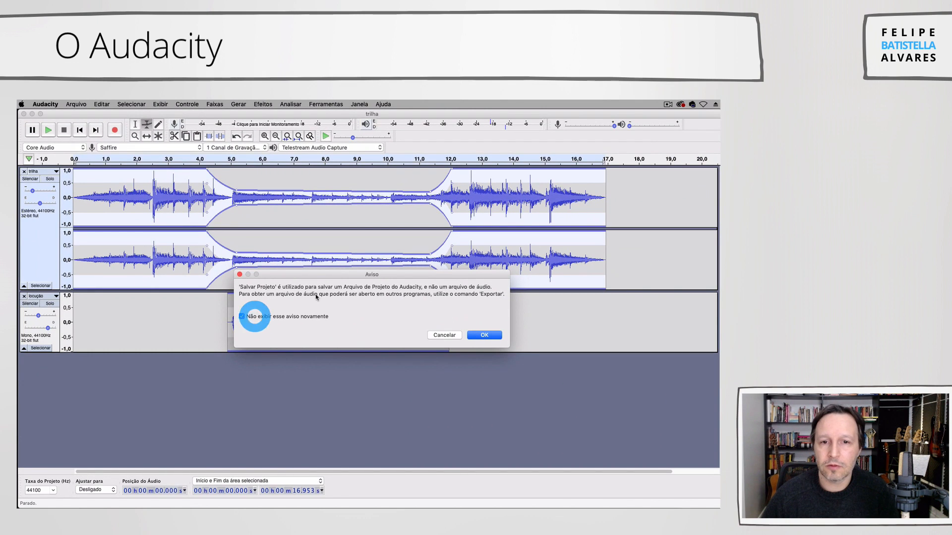
click(484, 335)
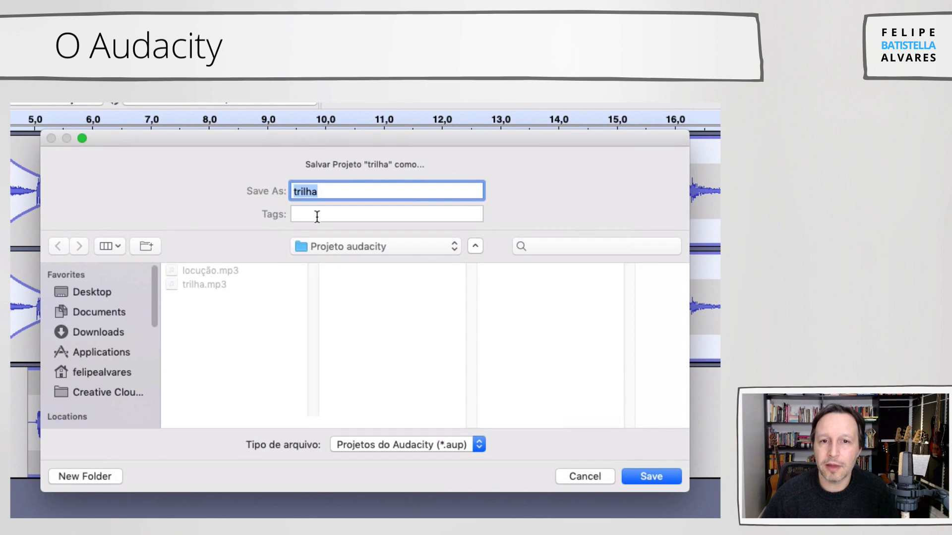
text(teste)
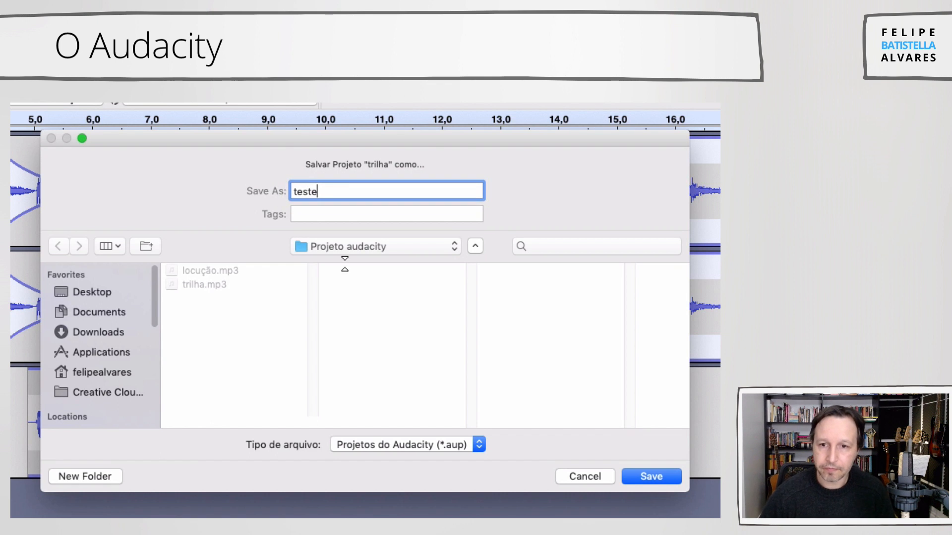
click(648, 475)
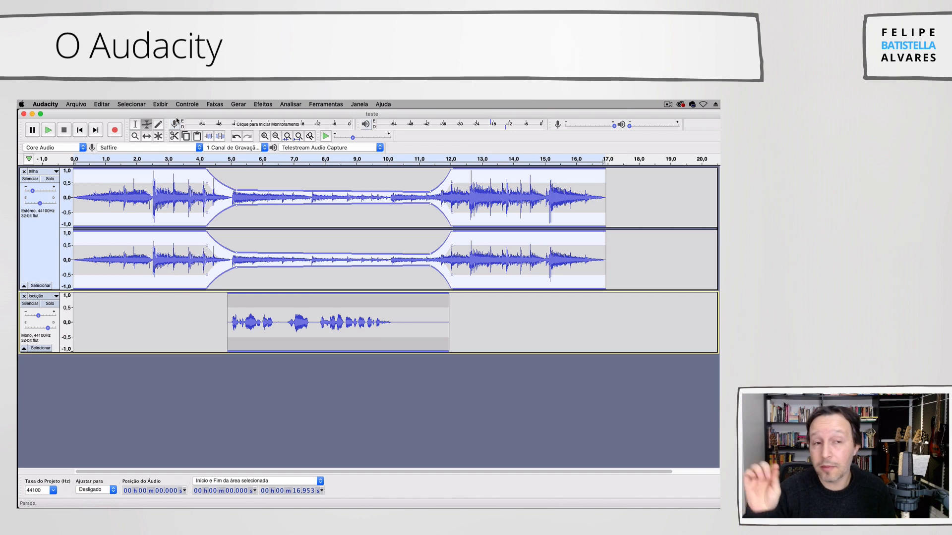
- Switch to the Finder window of the Projeto audacity folder and examine the saved project files
key(ctrl+Up)
click(533, 376)
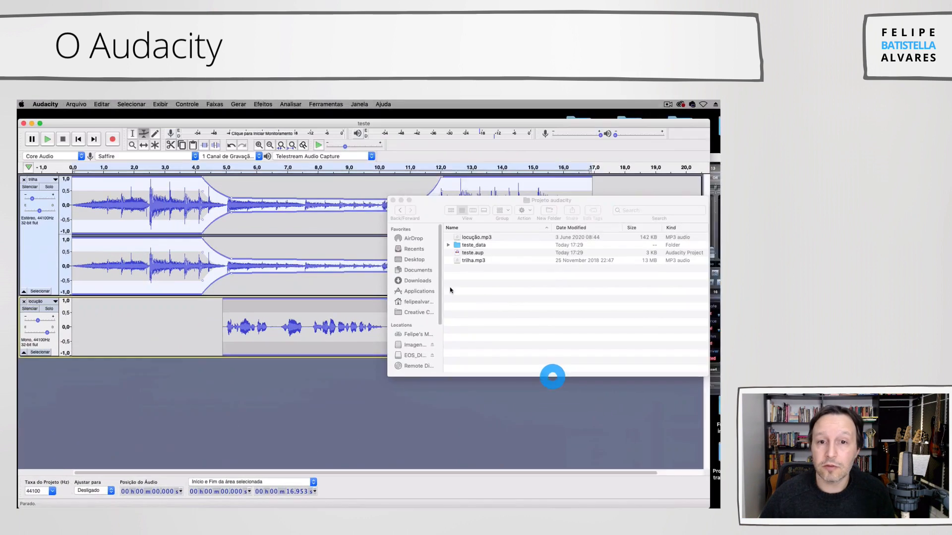
drag(428, 203, 281, 194)
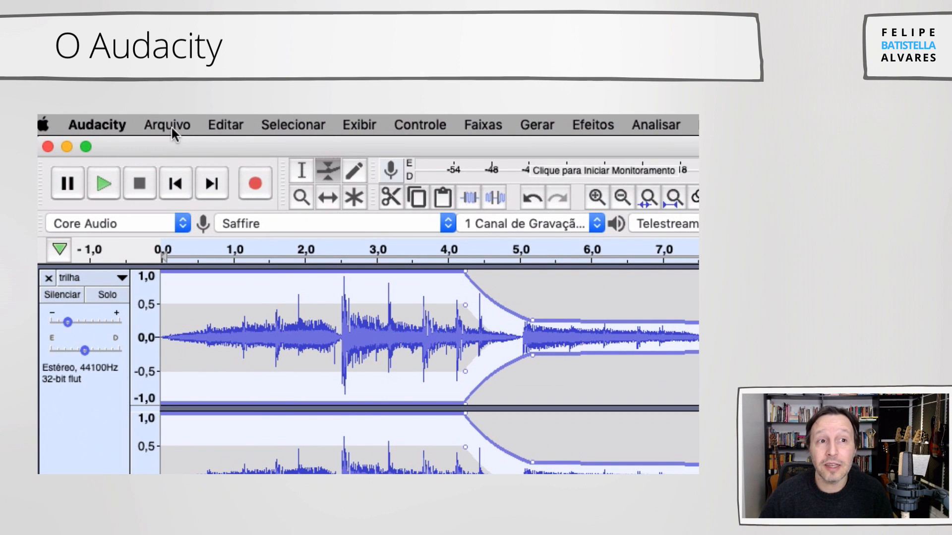
click(168, 124)
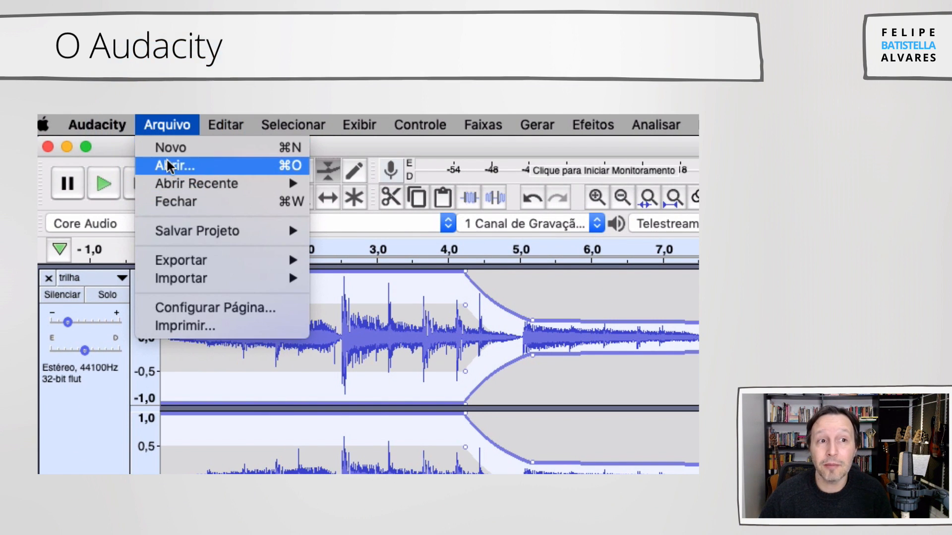
mouse_move(170, 182)
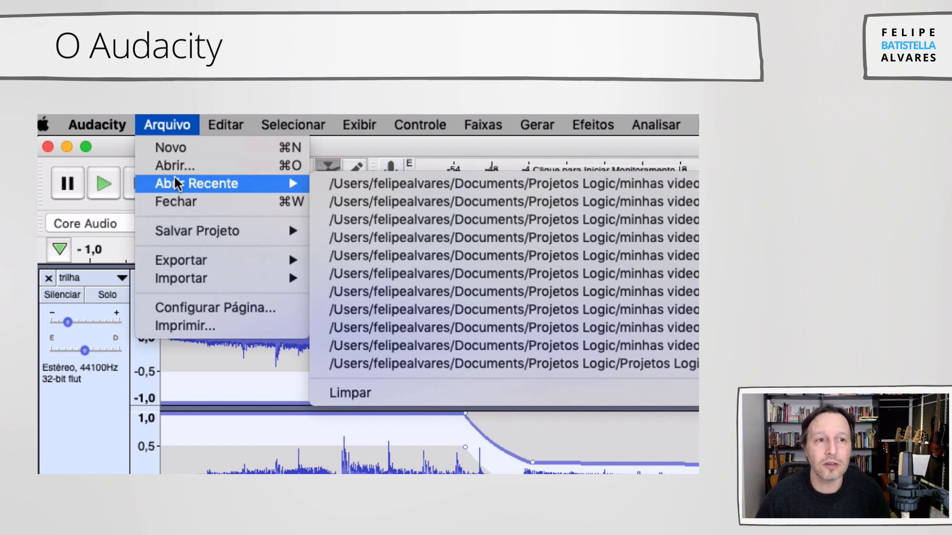
mouse_move(200, 274)
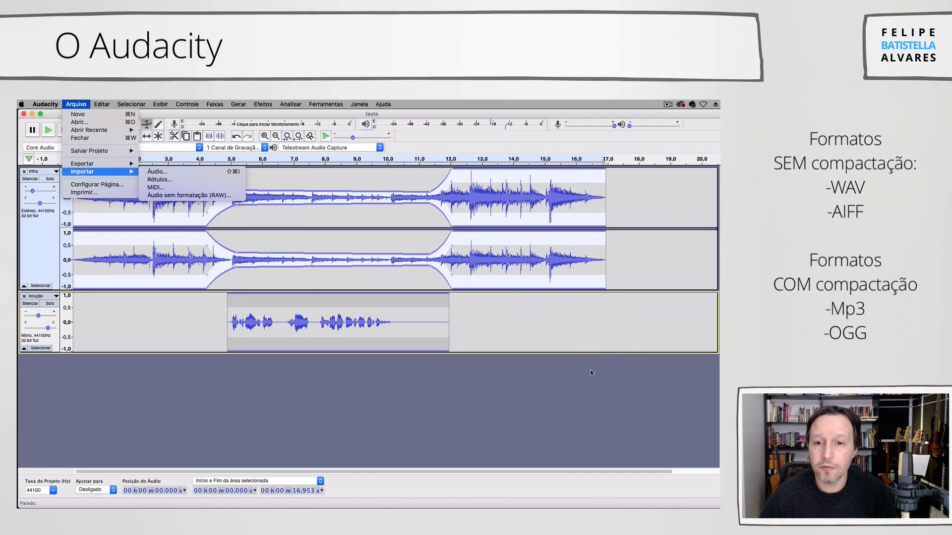
click(591, 369)
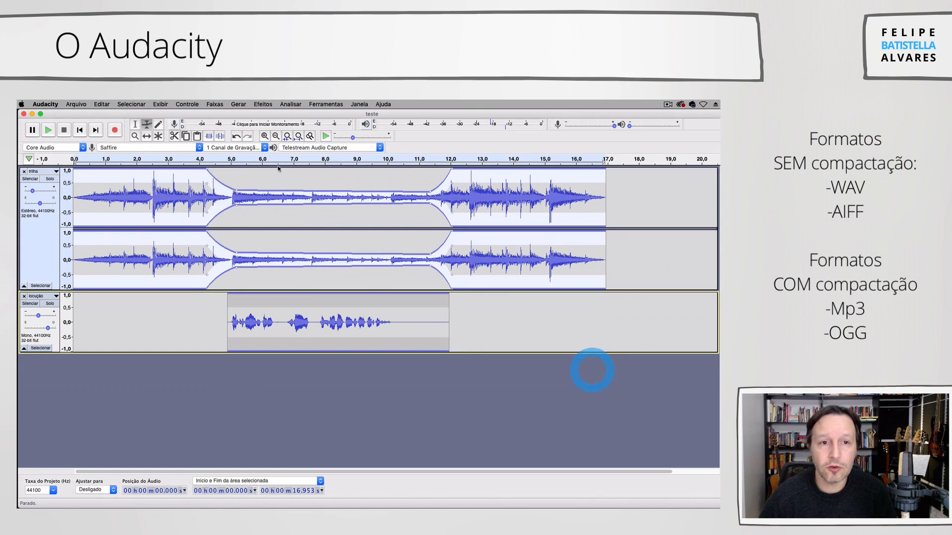
- Export the mix as an MP3 named peça final in the Projeto audacity folder at Padrão, 170-210 kbps quality
click(86, 103)
mouse_move(81, 167)
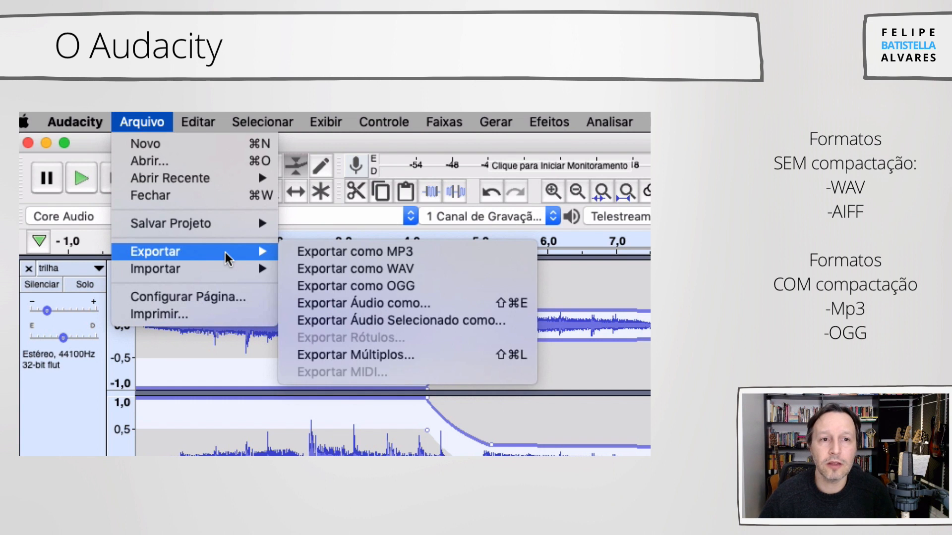
mouse_move(219, 278)
mouse_move(219, 259)
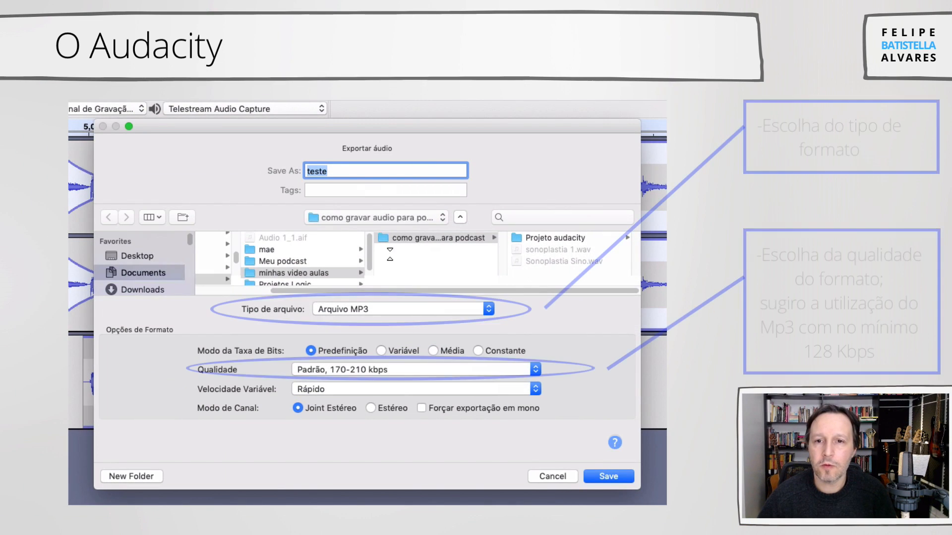
text(peça final)
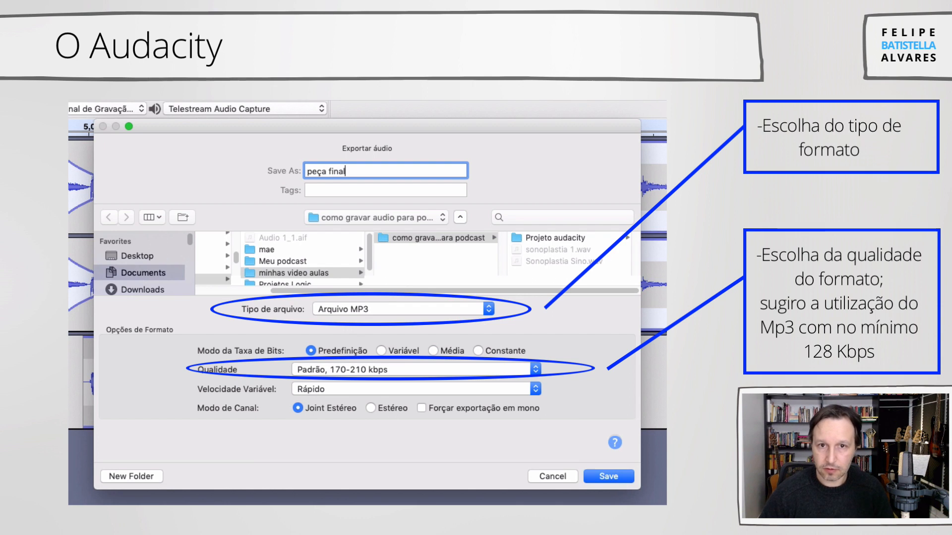
click(518, 238)
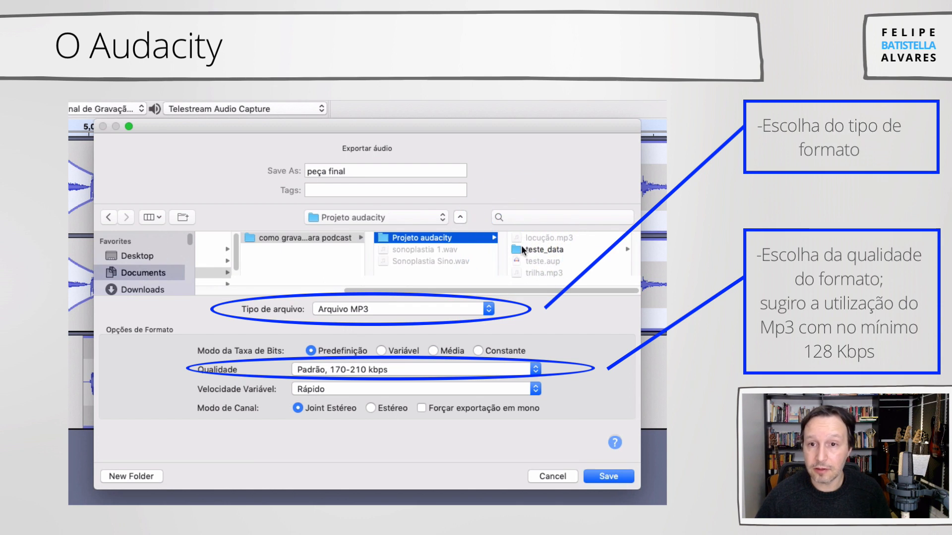
click(602, 476)
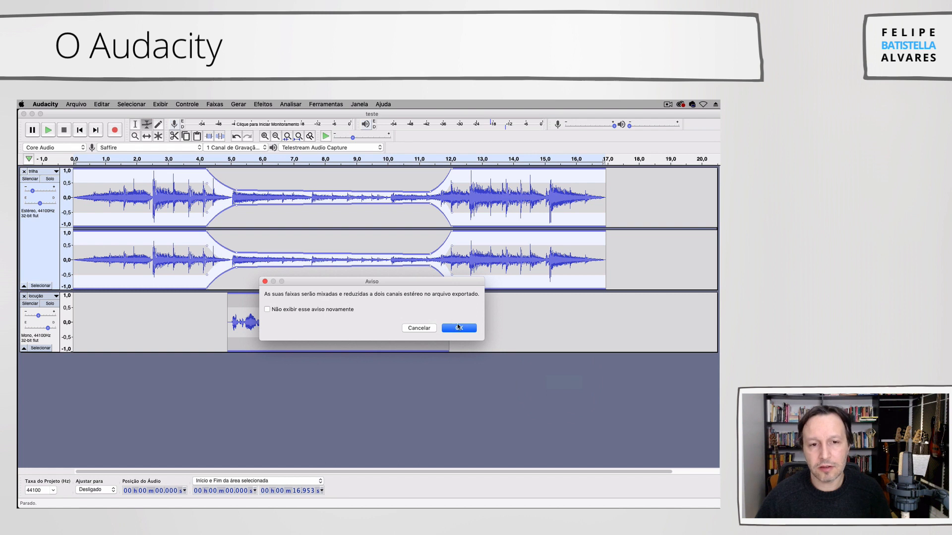
- Accept the stereo mixdown with its warning disabled for future exports, and finish the export with blank metadata tags
click(284, 310)
click(458, 329)
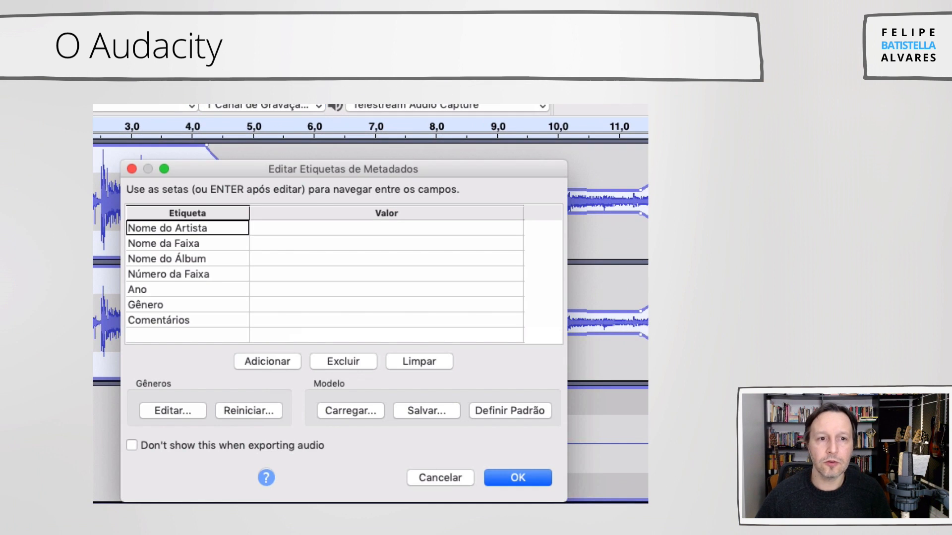
drag(358, 164, 393, 149)
click(306, 214)
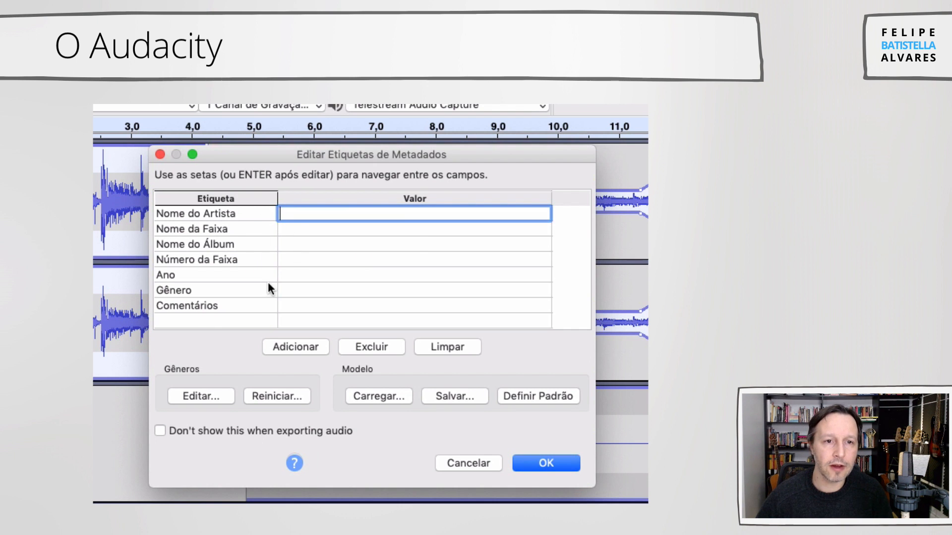
click(545, 464)
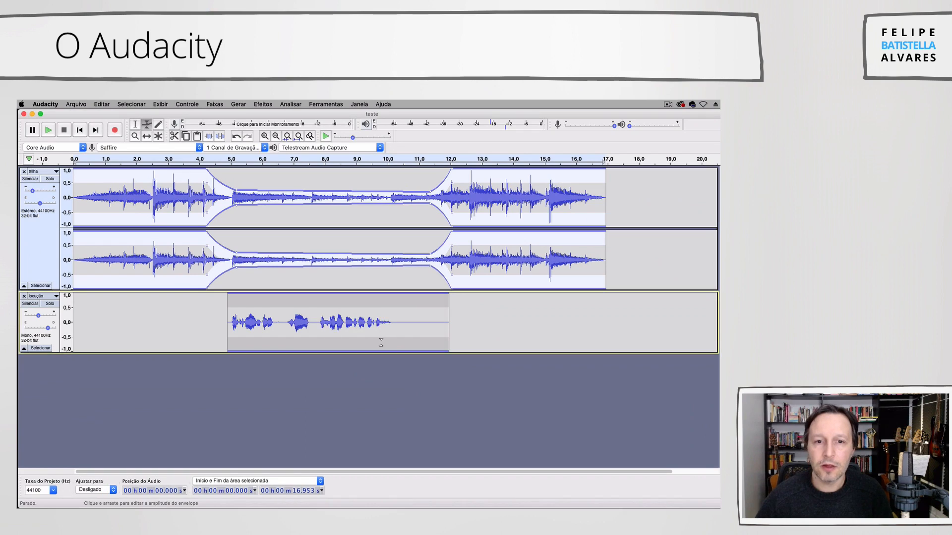
- Switch to the Finder window of the Projeto audacity folder and preview peça final.mp3
key(ctrl+Up)
click(474, 217)
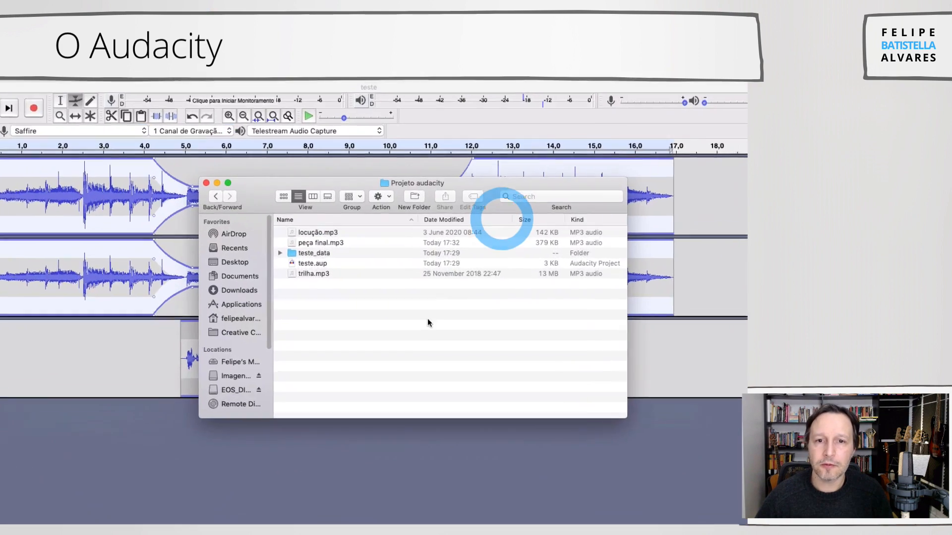
drag(316, 204, 265, 178)
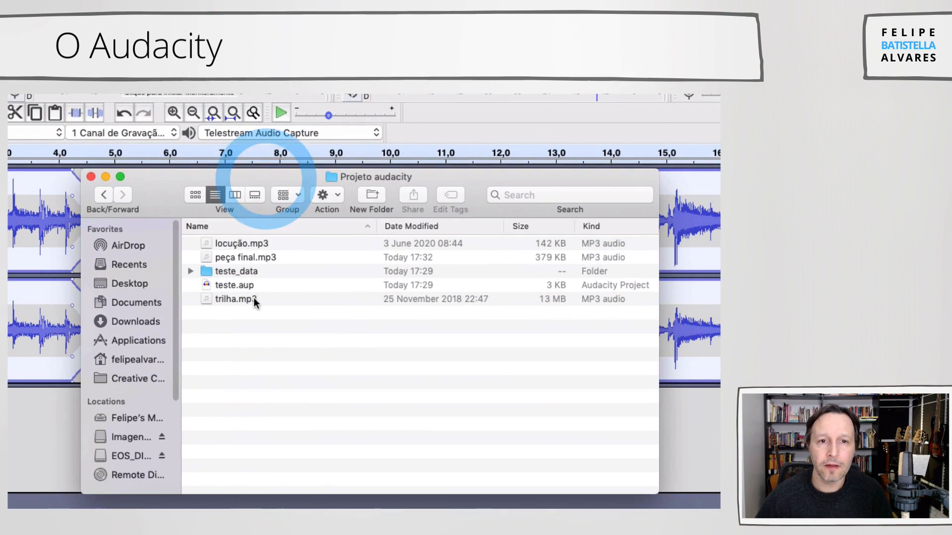
click(227, 257)
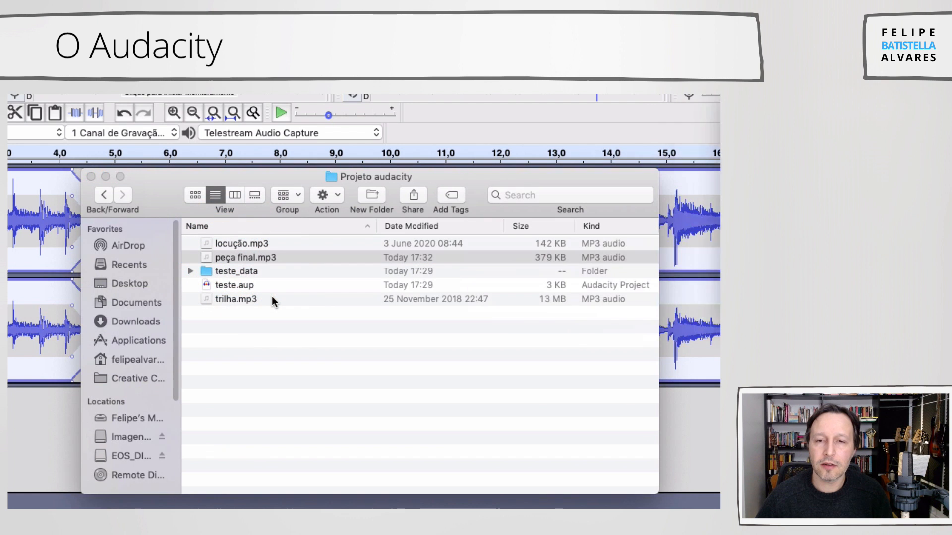
drag(361, 115, 153, 151)
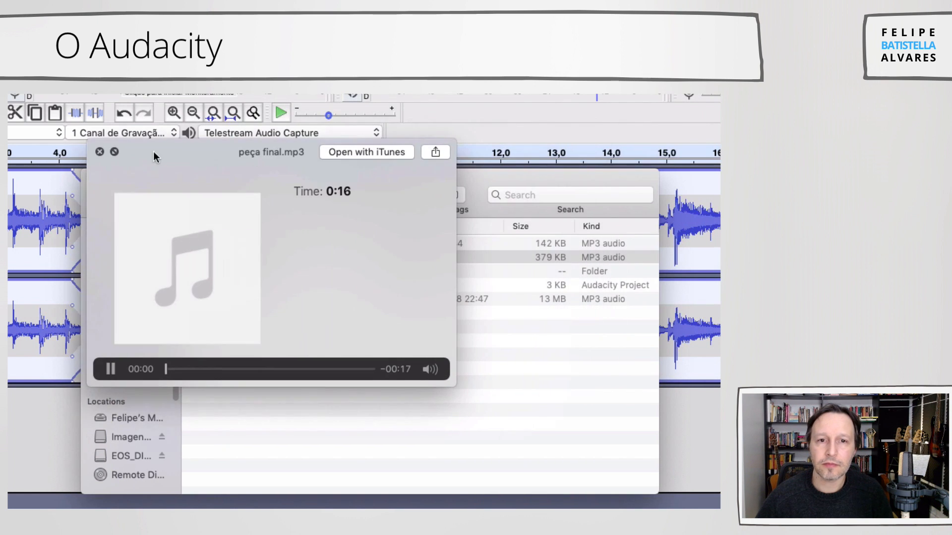
- Enlarge the preview of peça final.mp3 slightly, listen to the exported mix, and close the preview
drag(449, 384, 475, 406)
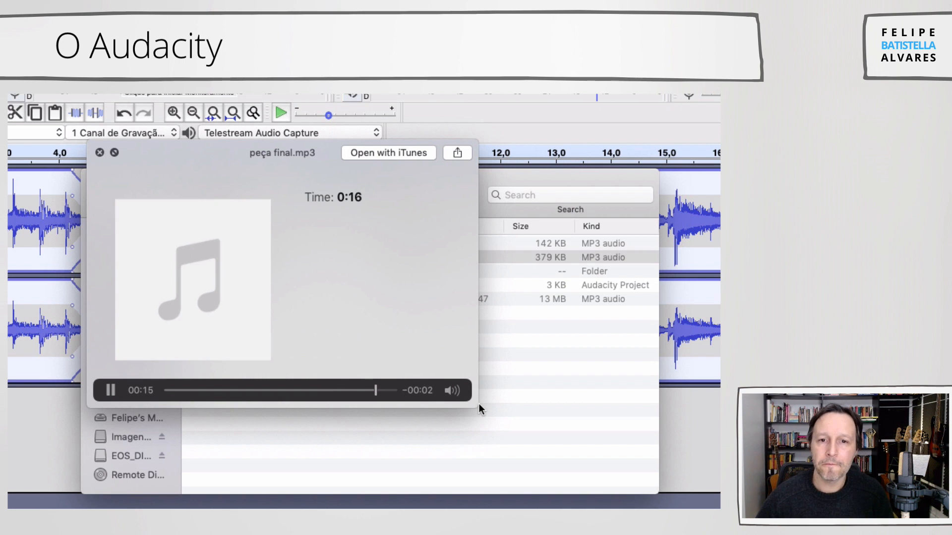
key(space)
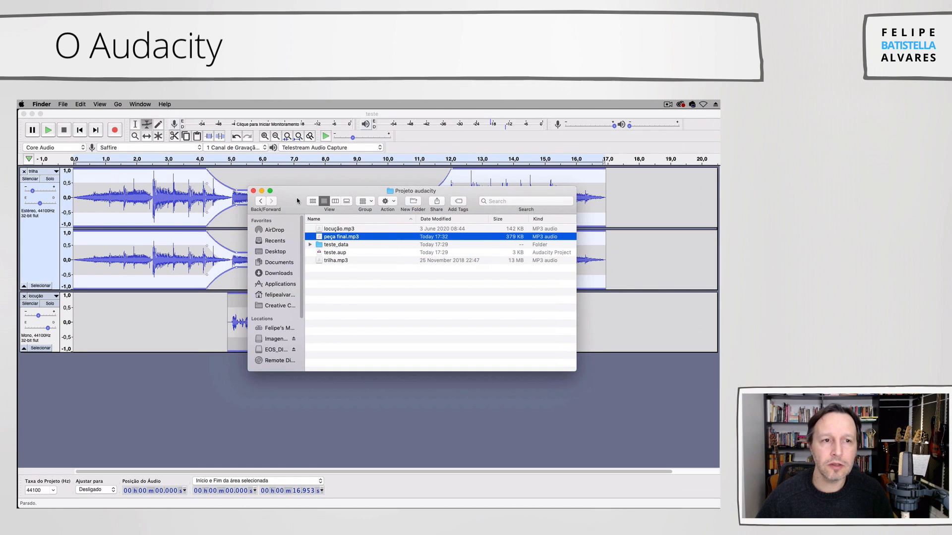
click(295, 198)
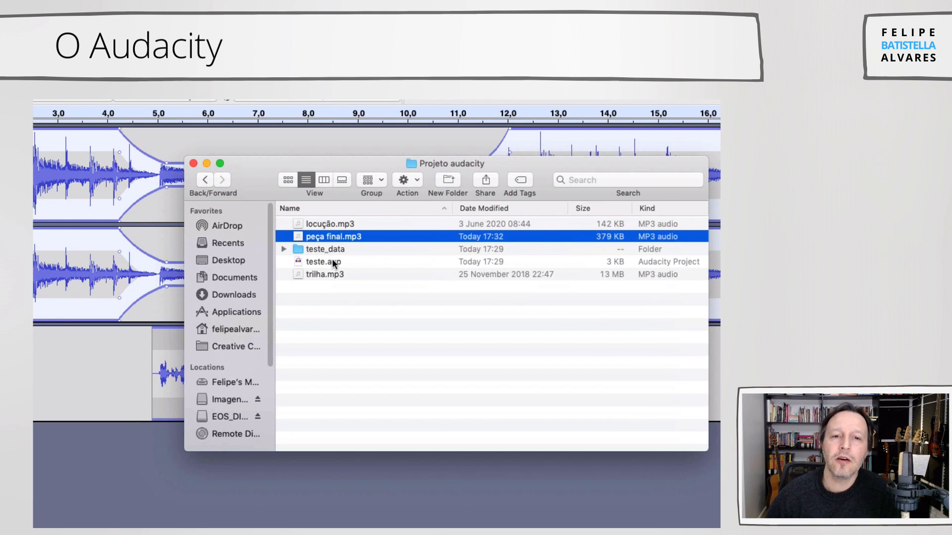
- Examine locução.mp3 and peça final.mp3 in the Projeto audacity folder, and switch back to the Audacity project
click(233, 180)
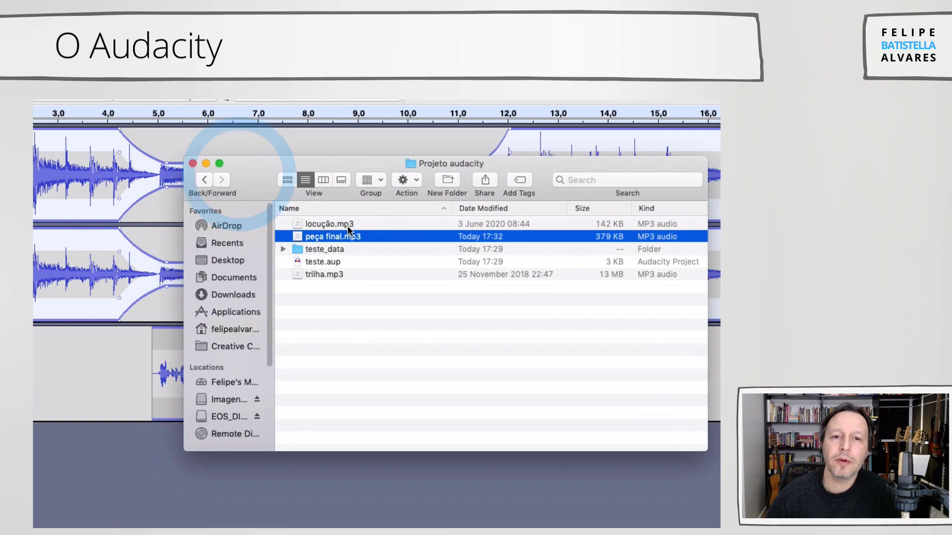
click(348, 226)
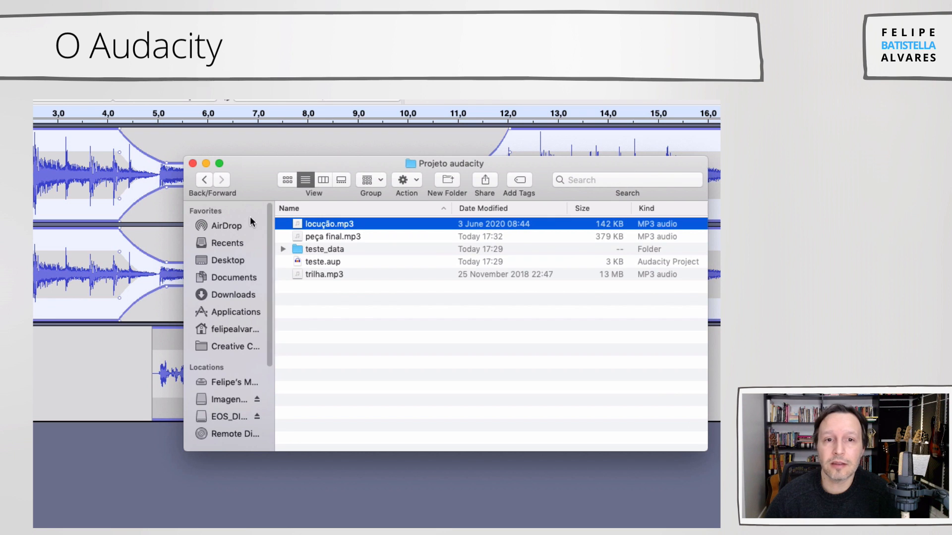
drag(257, 180, 230, 184)
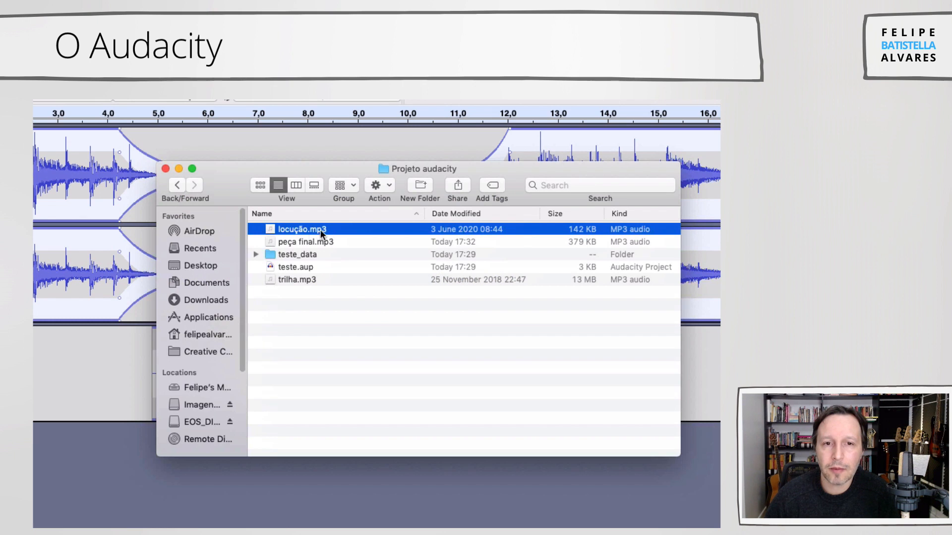
click(325, 242)
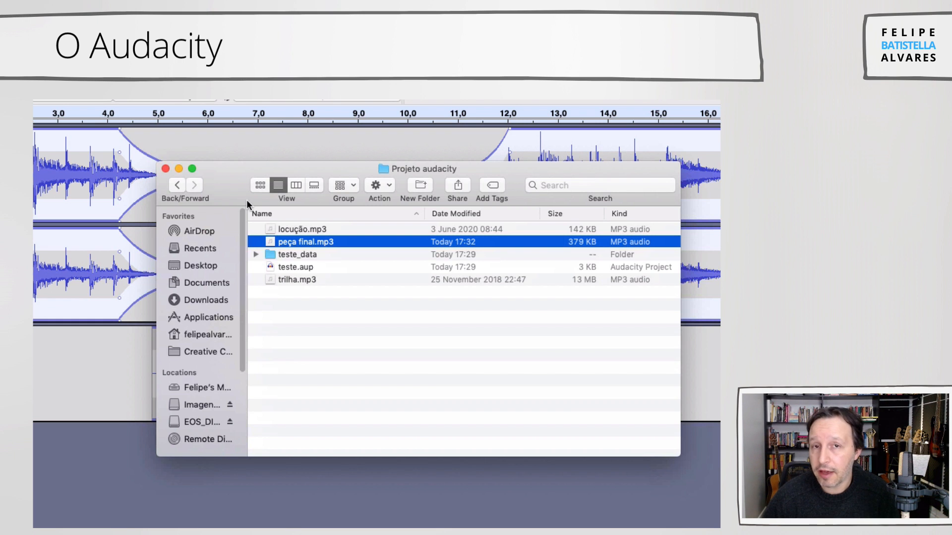
drag(228, 181, 250, 189)
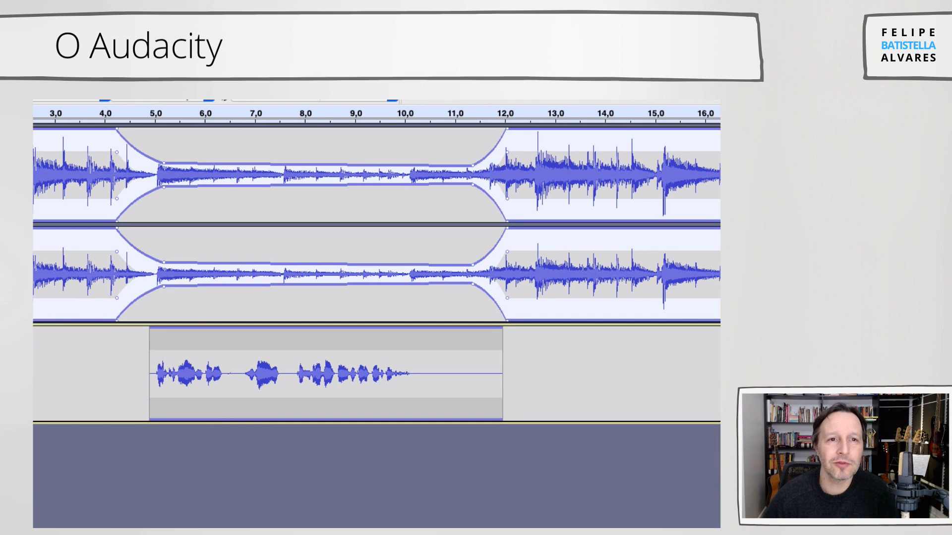
click(129, 36)
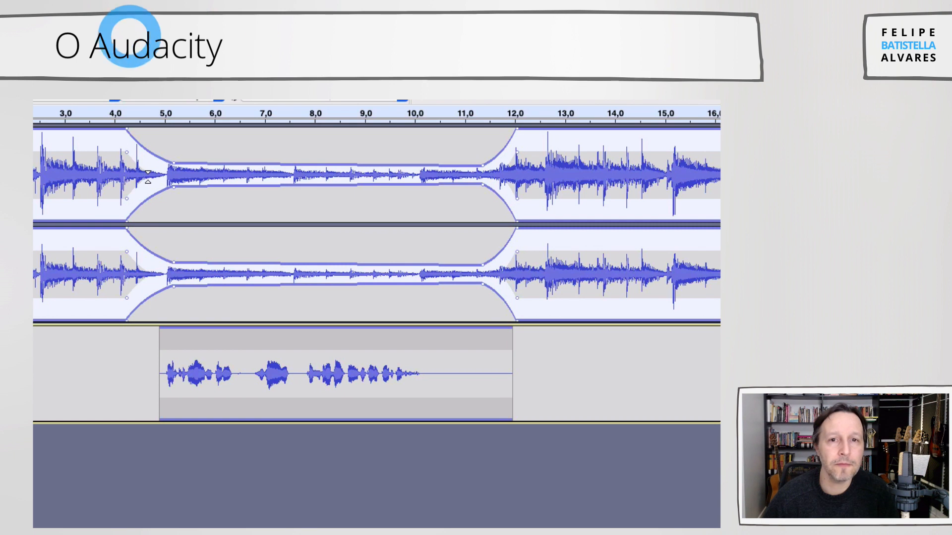